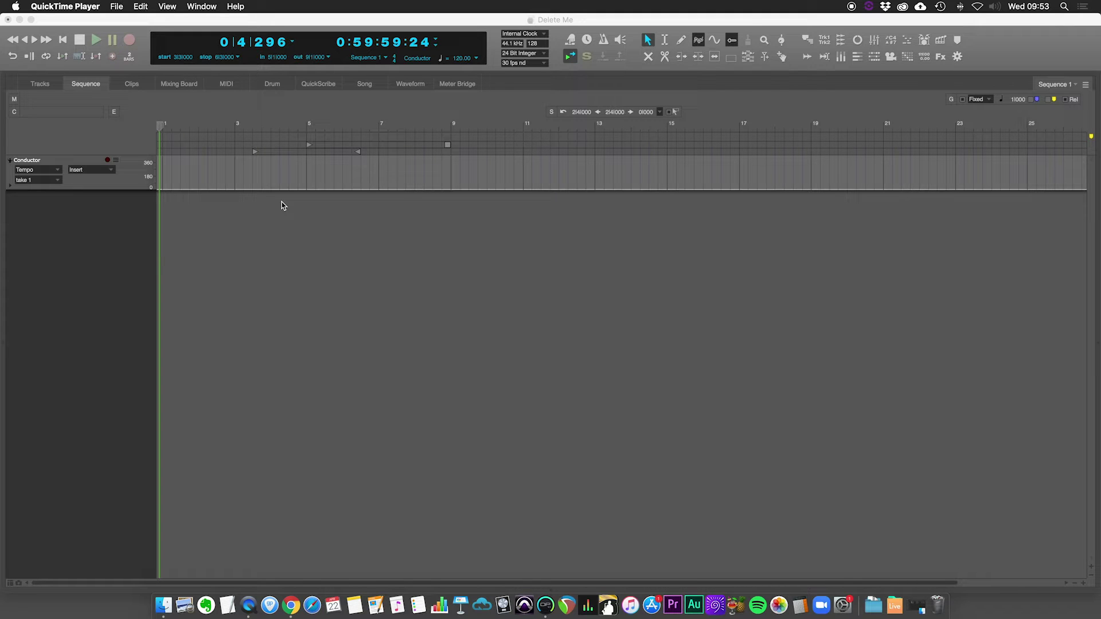
Bring the Digital Performer 'Delete Me' project, holding only the Conductor track, to the front
click(164, 24)
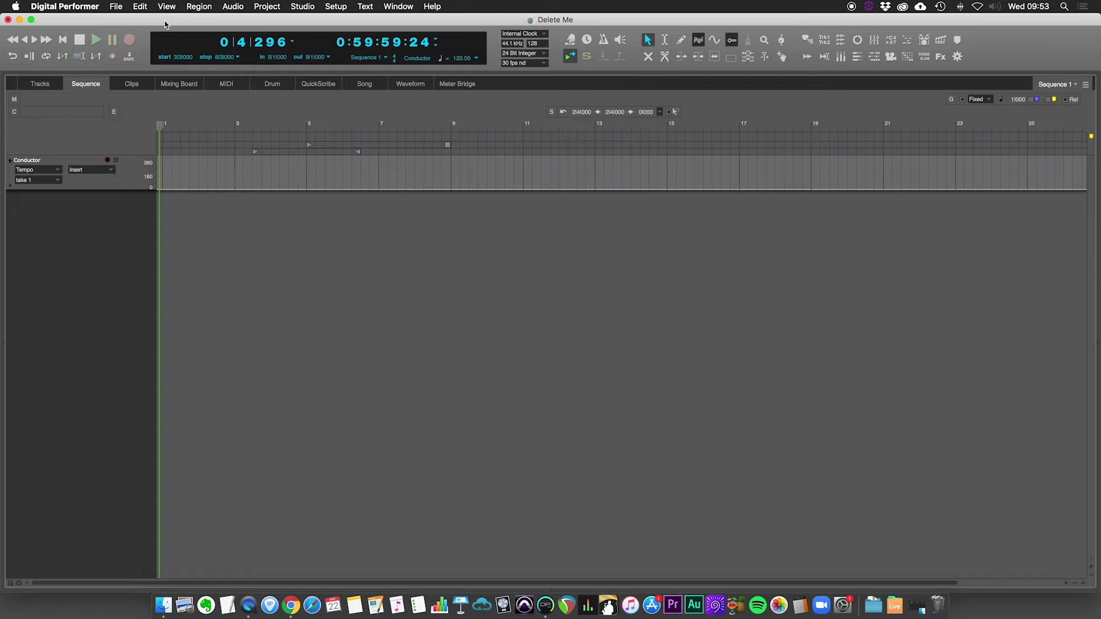
Show the Project menu's Add Track choices for adding an instrument track with options
click(268, 6)
mouse_move(274, 21)
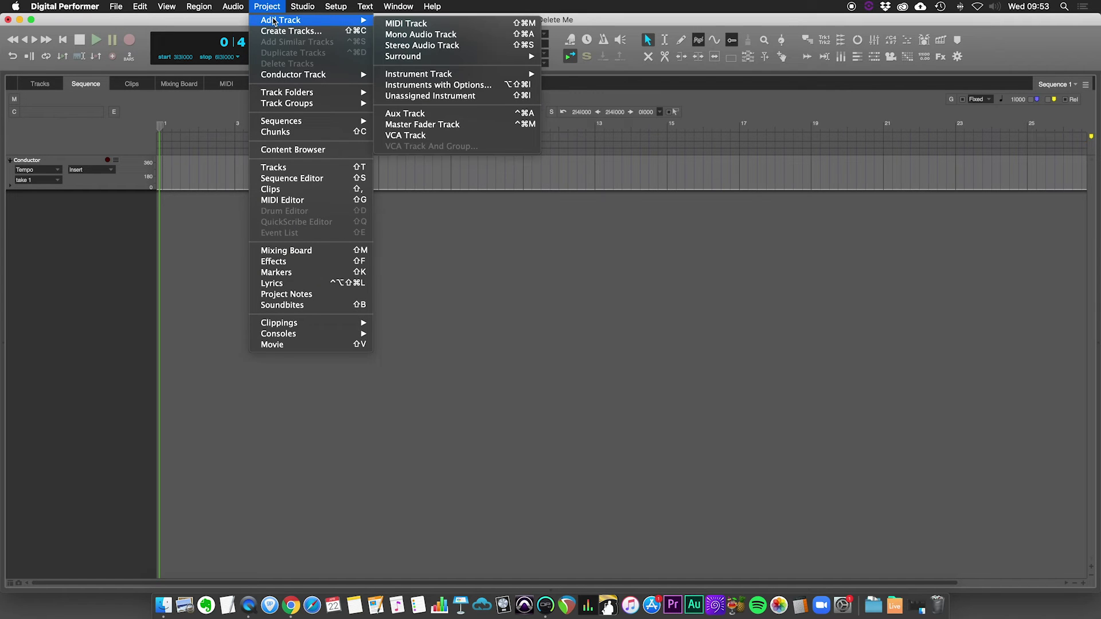
Add an OB-Xd (stereo) instrument track from Datsounds with one MIDI track per instrument
click(424, 86)
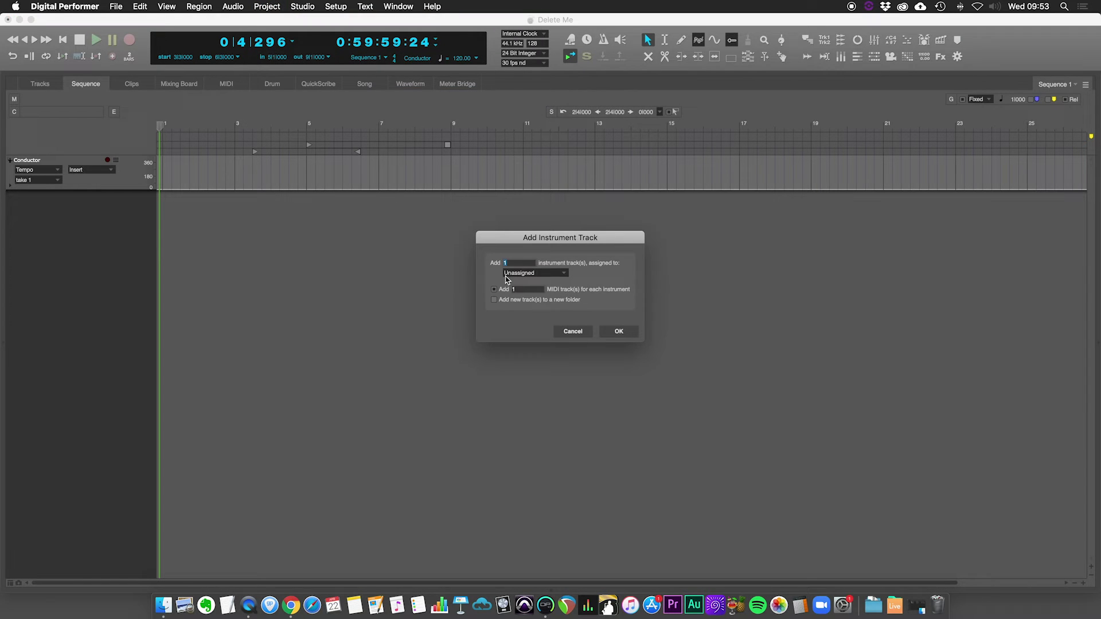
drag(610, 240, 575, 223)
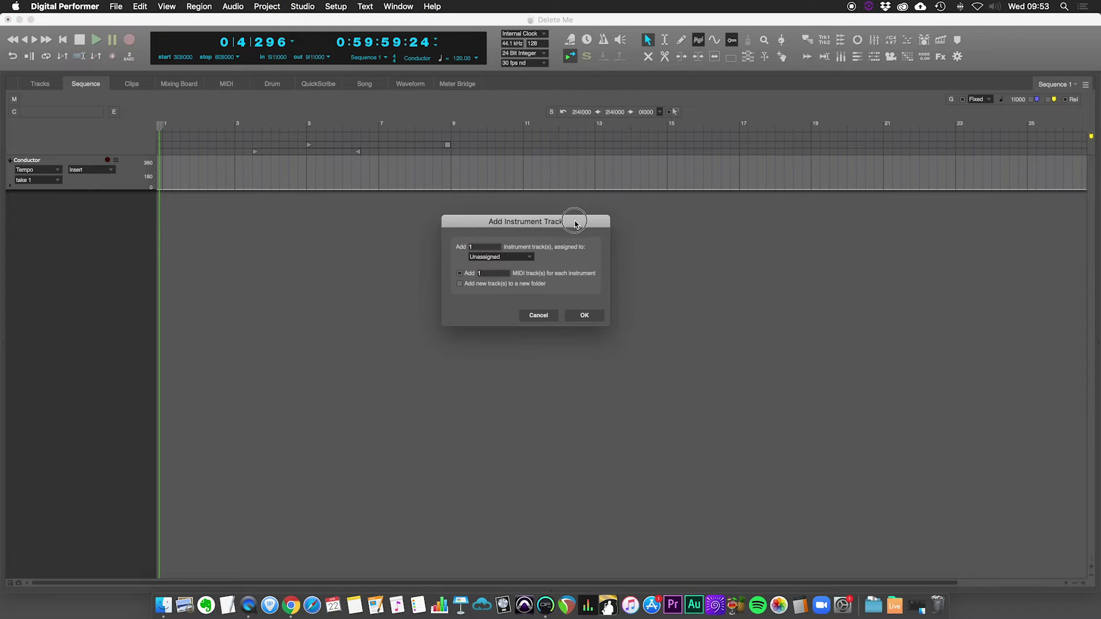
click(523, 257)
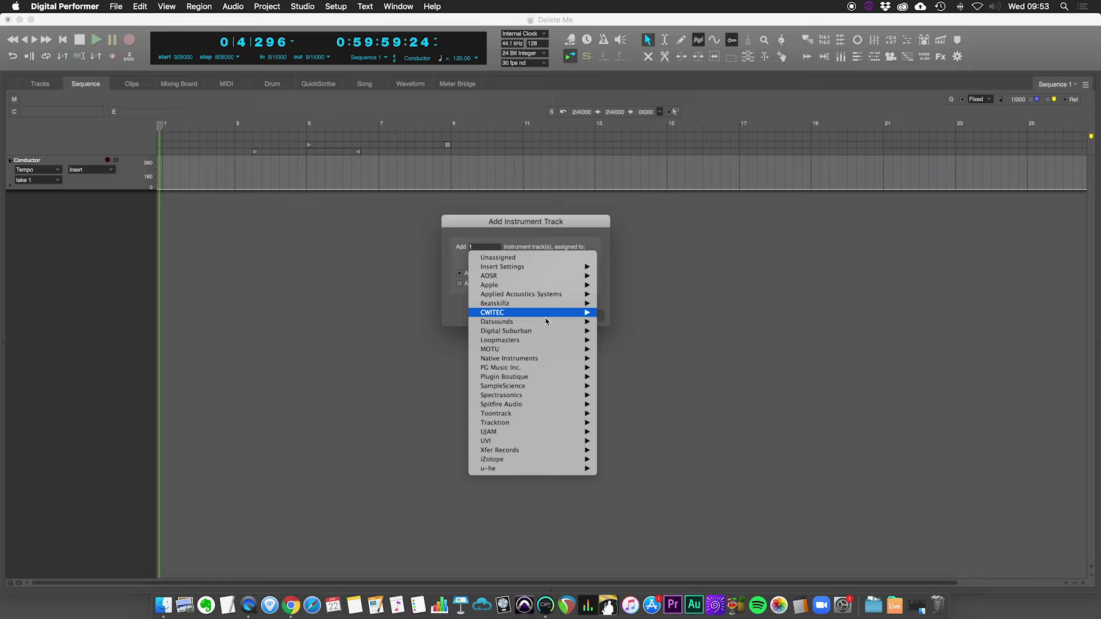
mouse_move(539, 322)
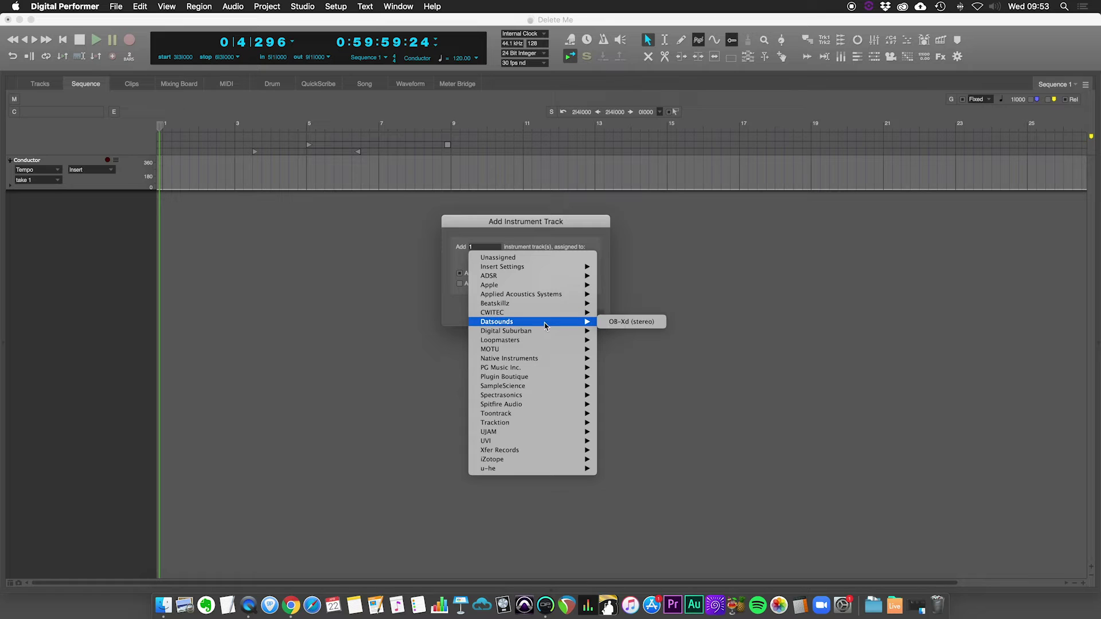
click(625, 322)
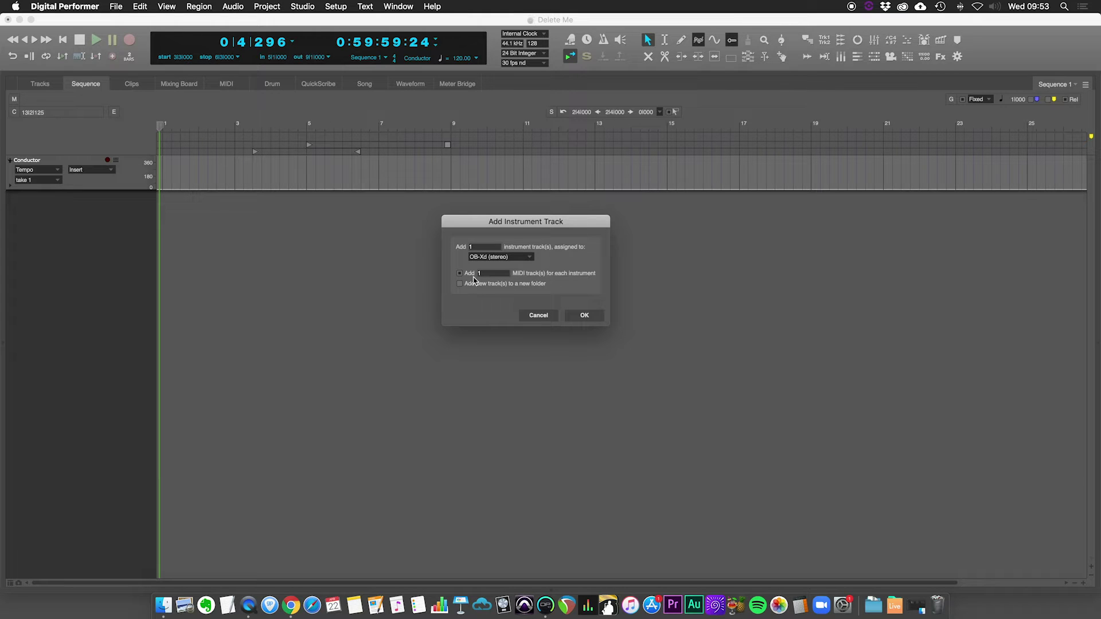
click(584, 316)
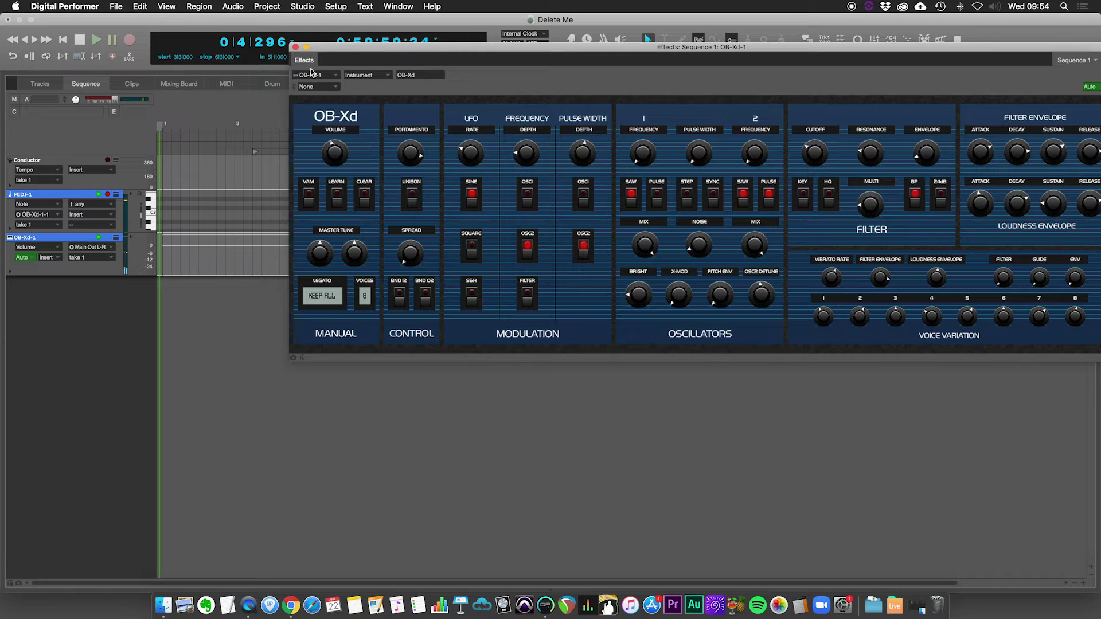
Move the OB-Xd synth window down so MIDI-1 and OB-Xd-1 show, then refocus the sequence
drag(322, 52, 273, 283)
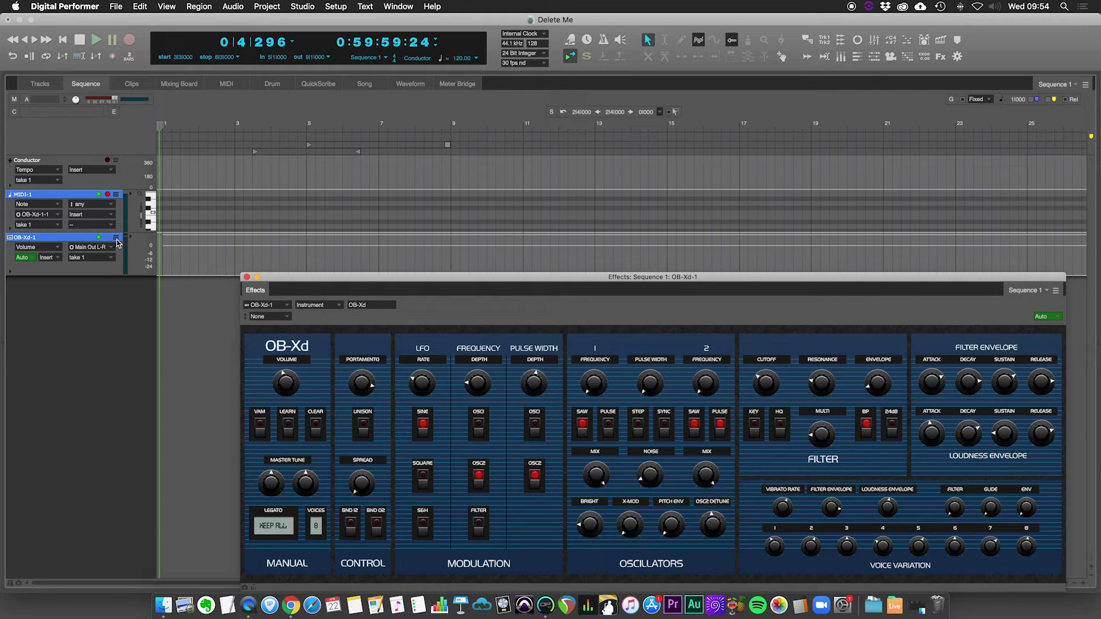
click(114, 289)
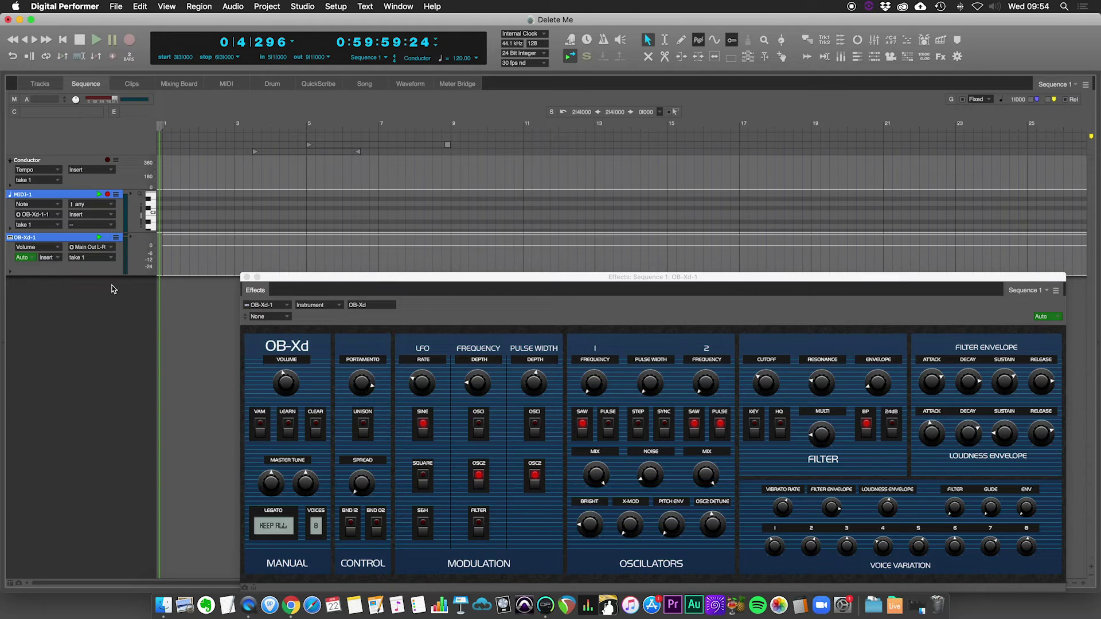
Delete MIDI-1 and OB-Xd-1, then add a lone Datsounds OB-Xd (stereo) instrument track
key(super+shift+BackSpace)
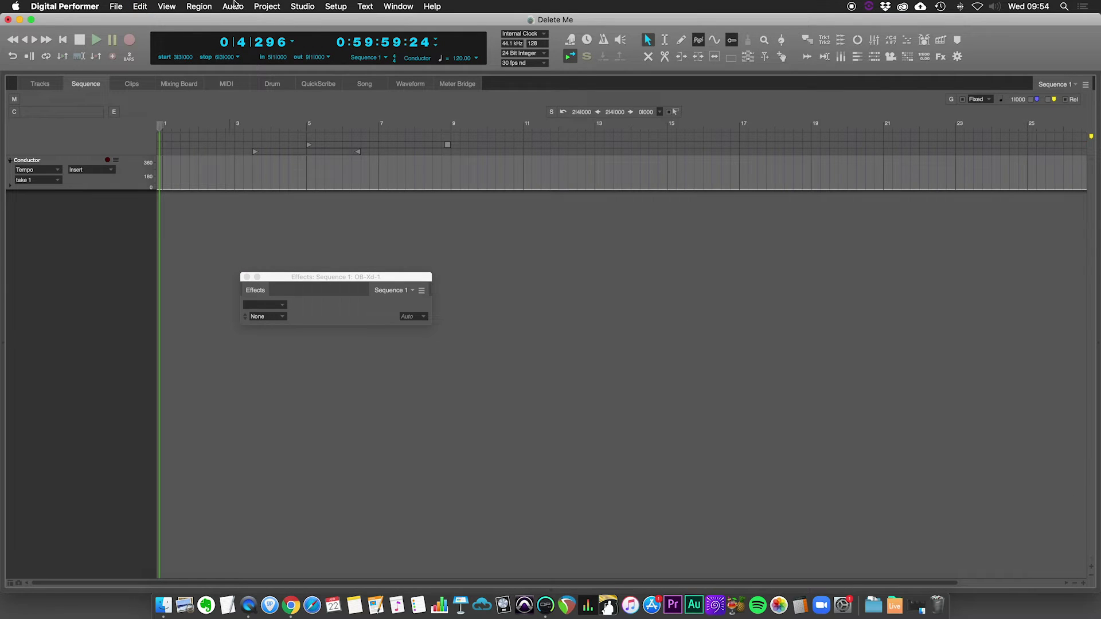
click(257, 5)
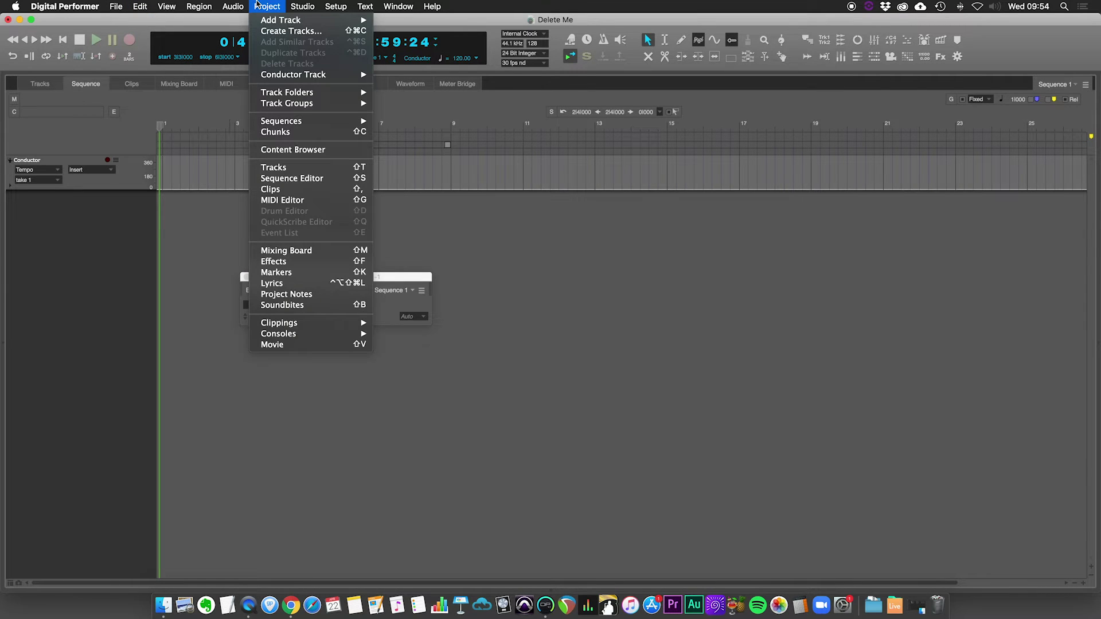
mouse_move(264, 23)
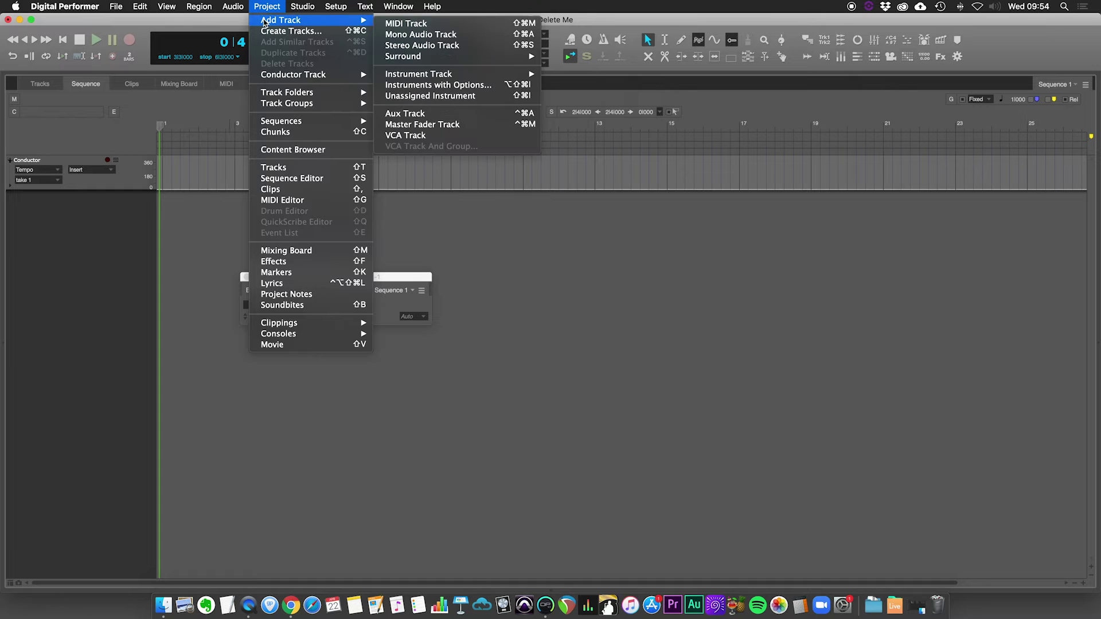
mouse_move(459, 78)
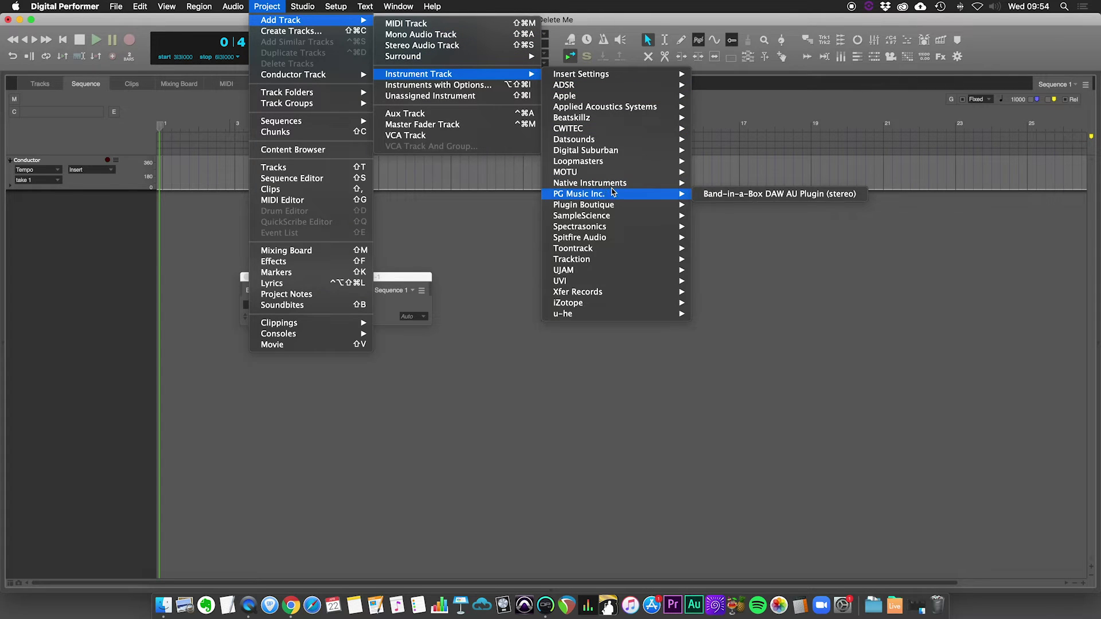
mouse_move(614, 186)
mouse_move(638, 142)
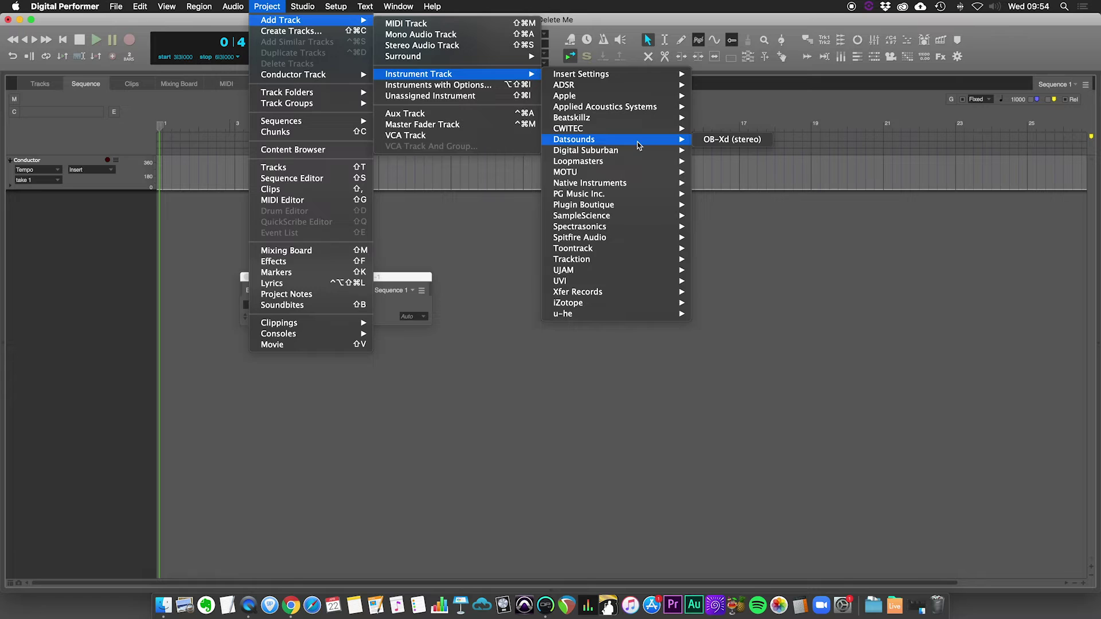
click(717, 142)
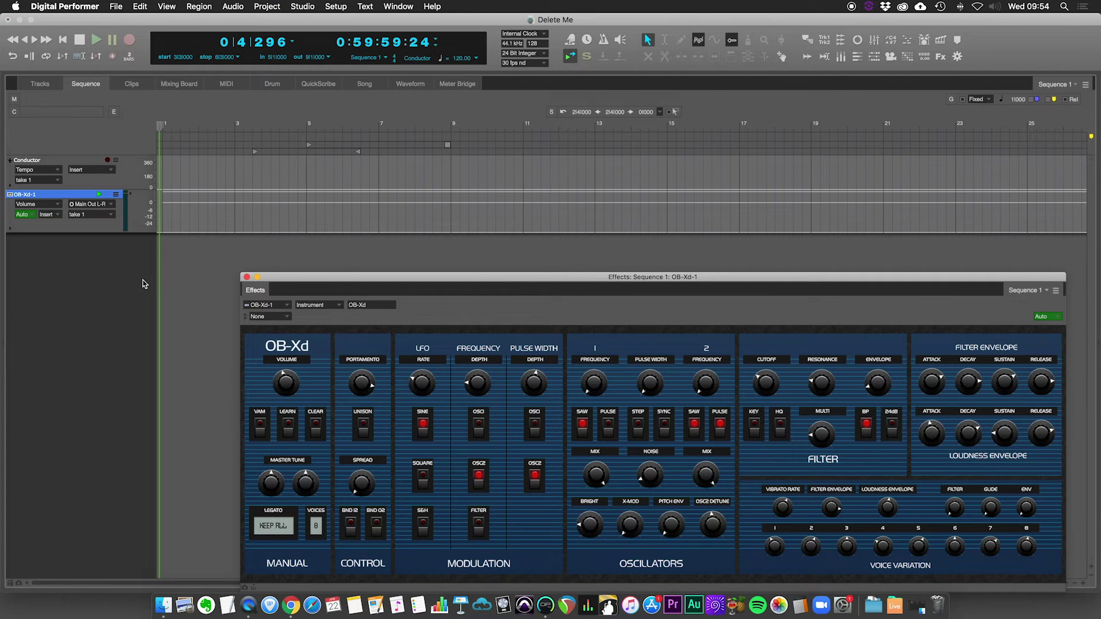
Add a MIDI track, MIDI-1, beneath OB-Xd-1 from the Project menu
click(269, 7)
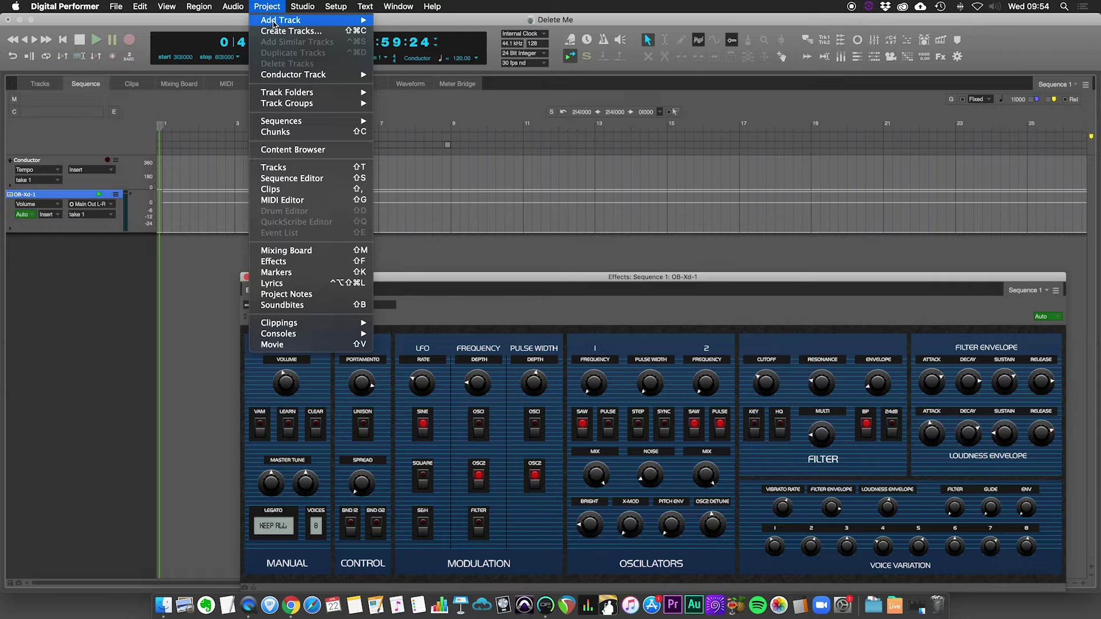
mouse_move(275, 23)
click(429, 26)
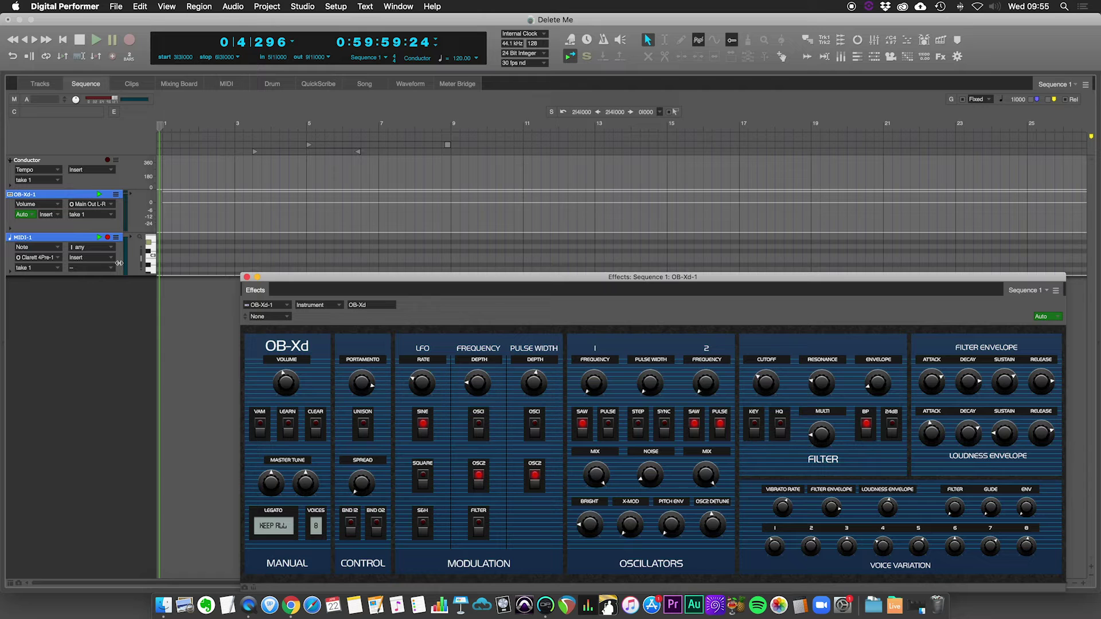
Set MIDI-1's output to OB-Xd-1 > OB-Xd-1-1 so it plays the OB-Xd synth
click(111, 250)
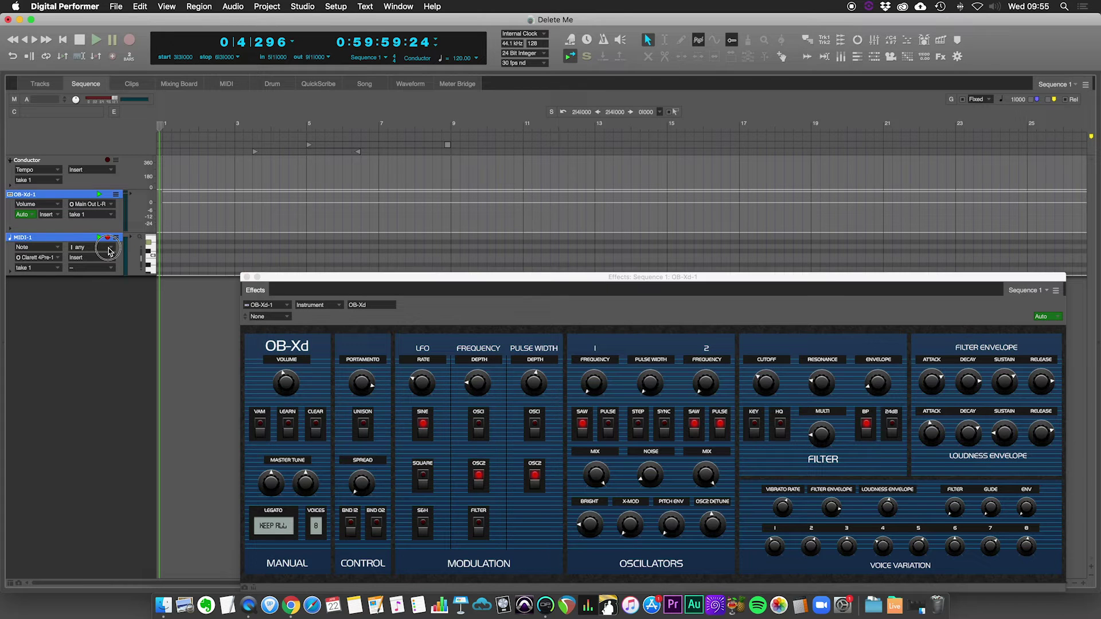
click(58, 258)
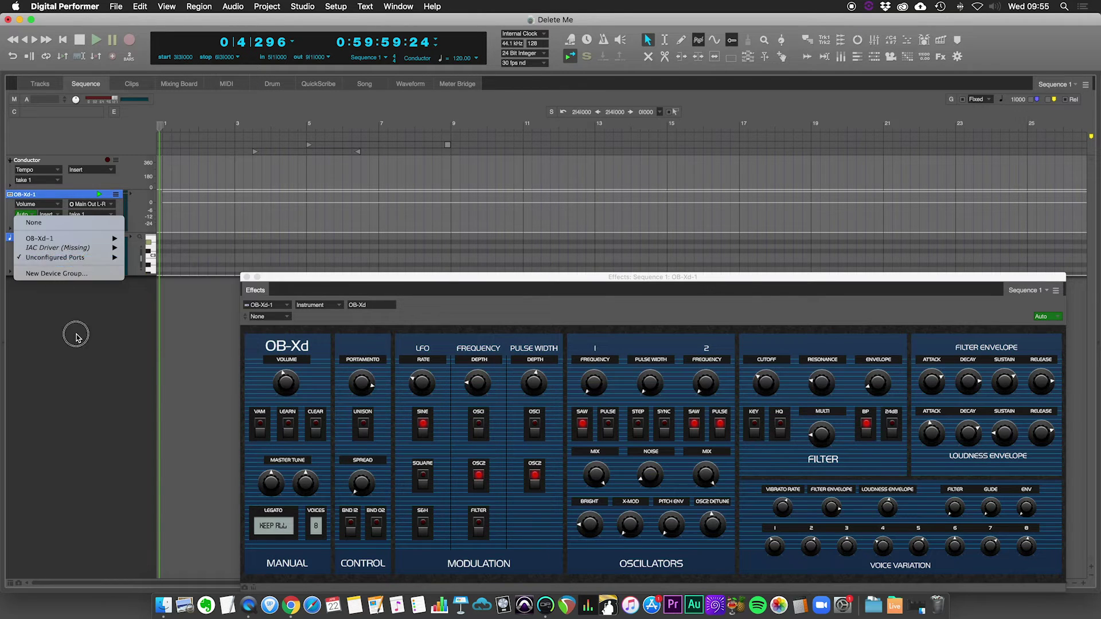
click(24, 265)
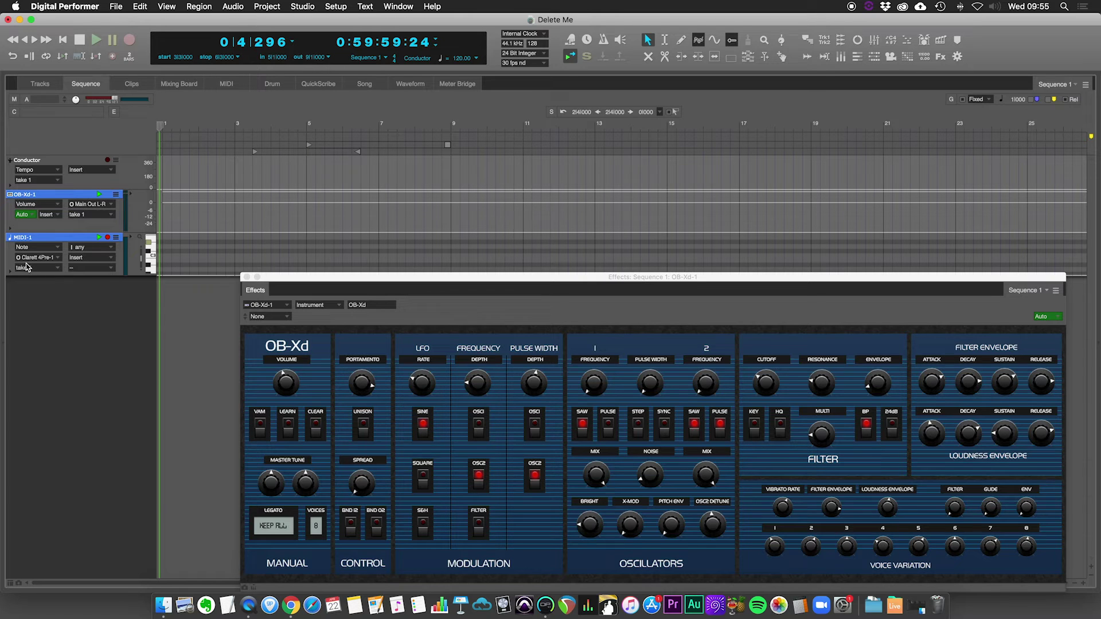
click(57, 258)
mouse_move(57, 239)
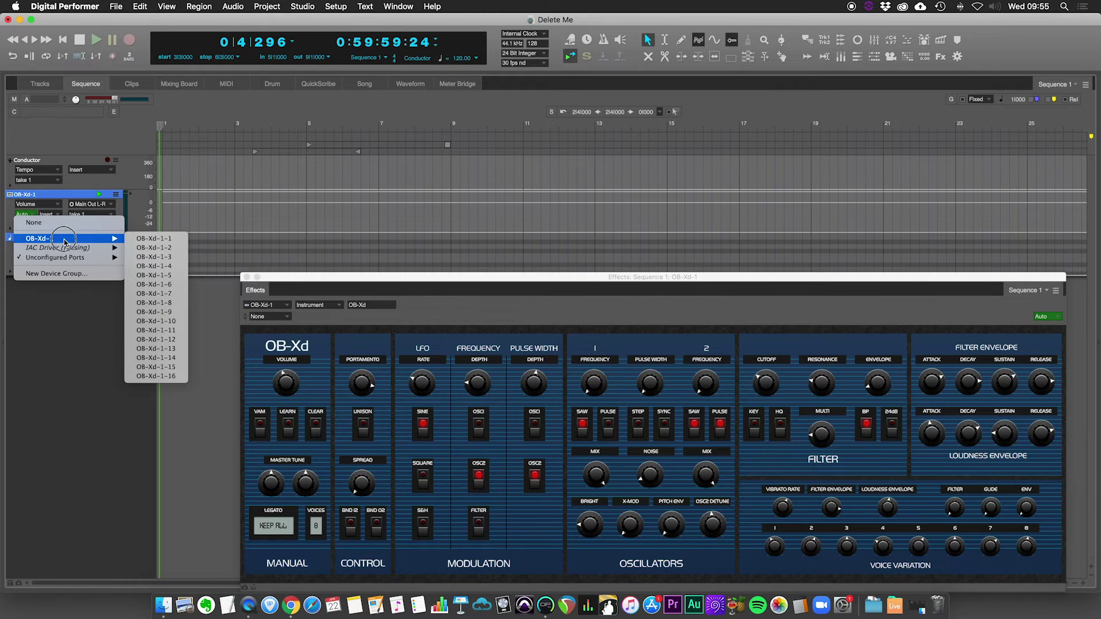
click(178, 242)
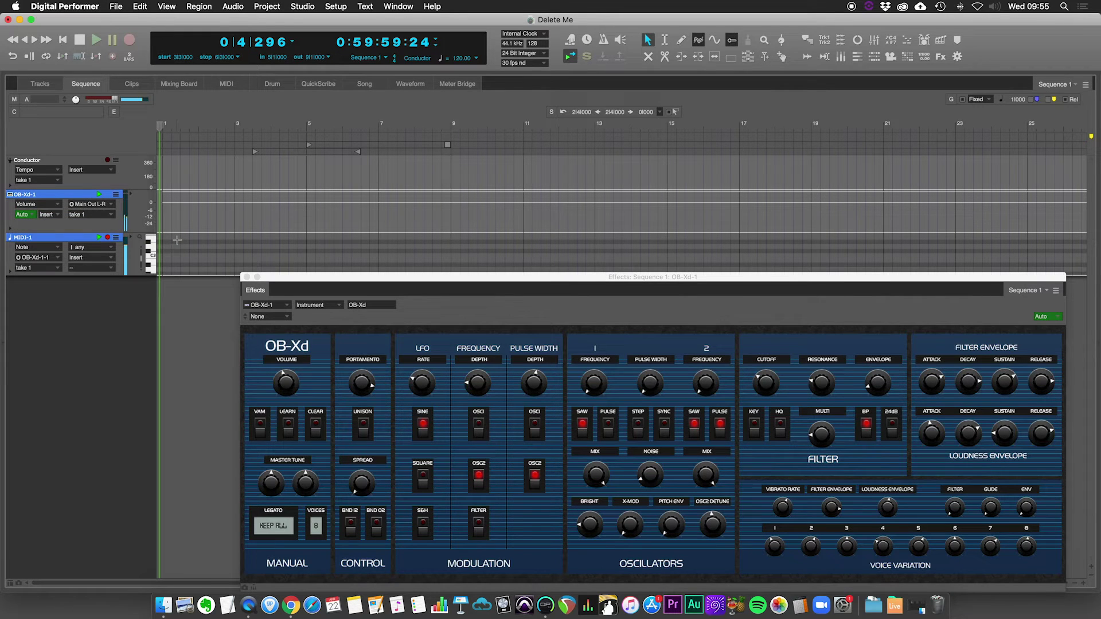
Switch to the Tracks overview and close the OB-Xd synth window
click(49, 87)
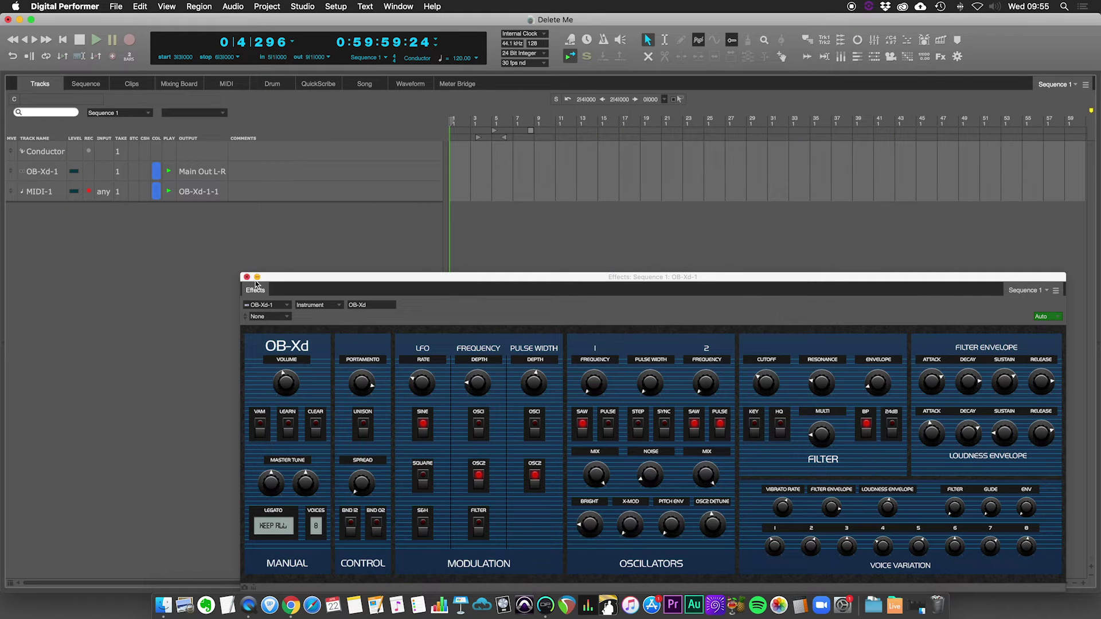
click(247, 277)
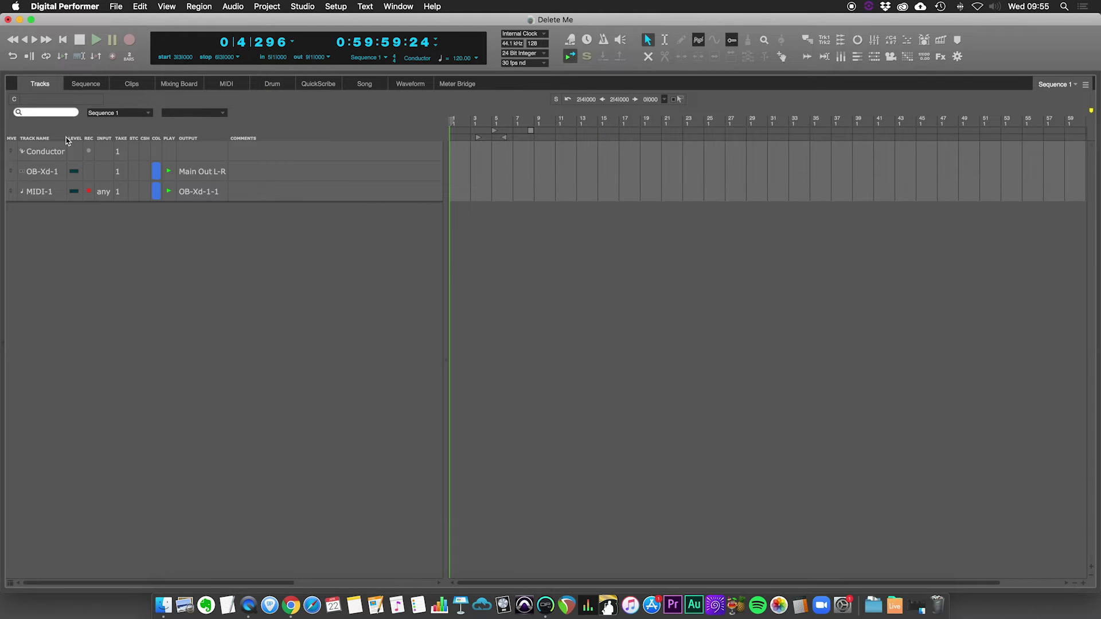
Select the OB-Xd-1 and MIDI-1 tracks and delete them
click(48, 176)
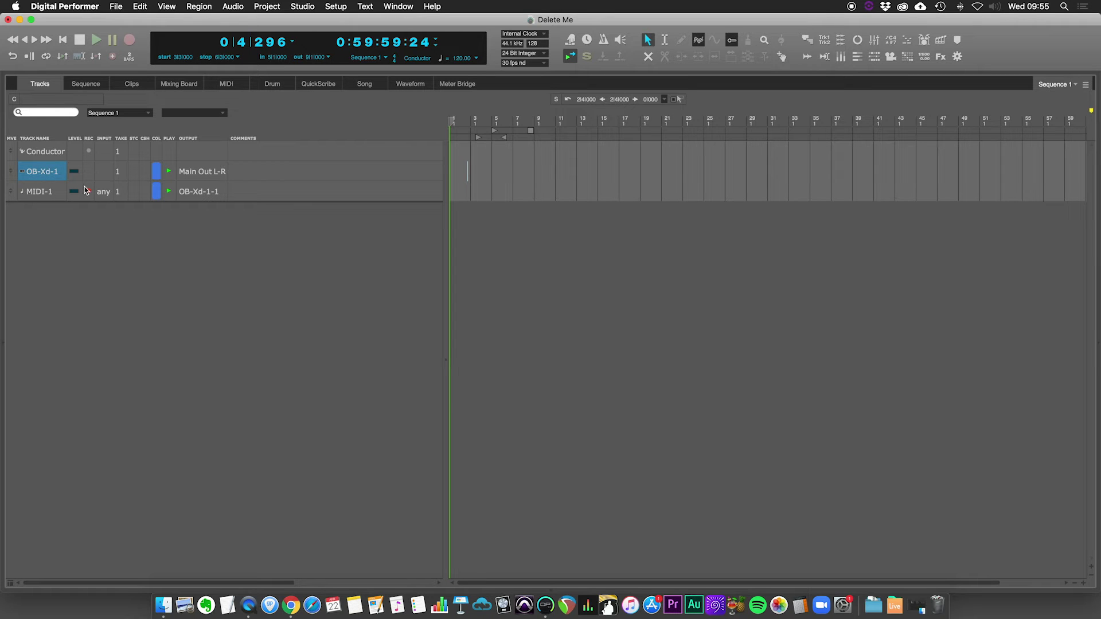
shift+click(38, 193)
right_click(38, 193)
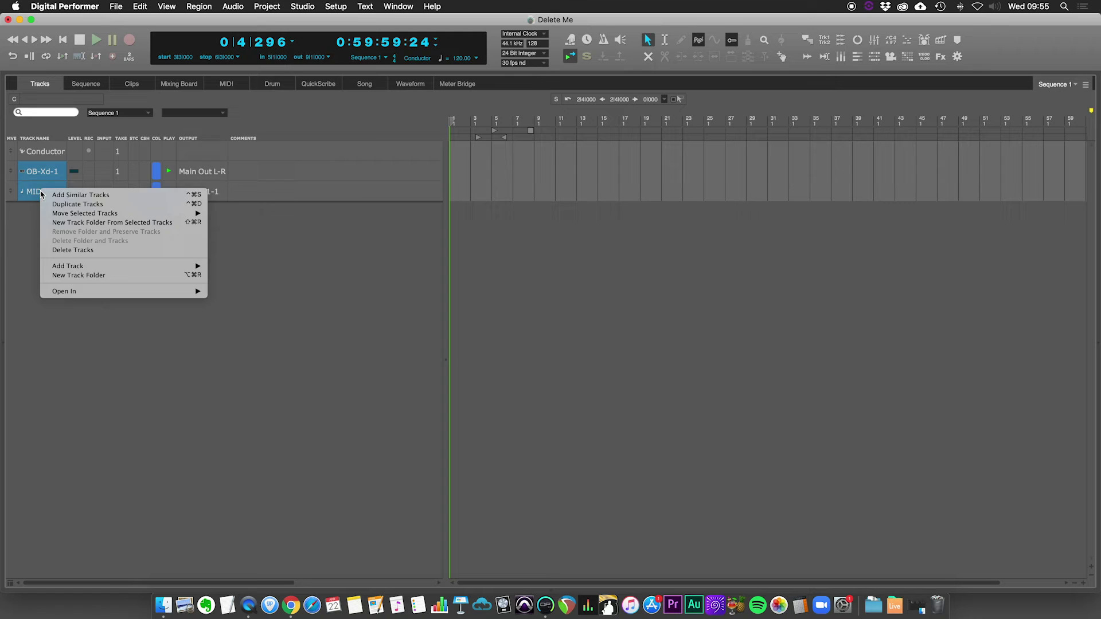
click(266, 6)
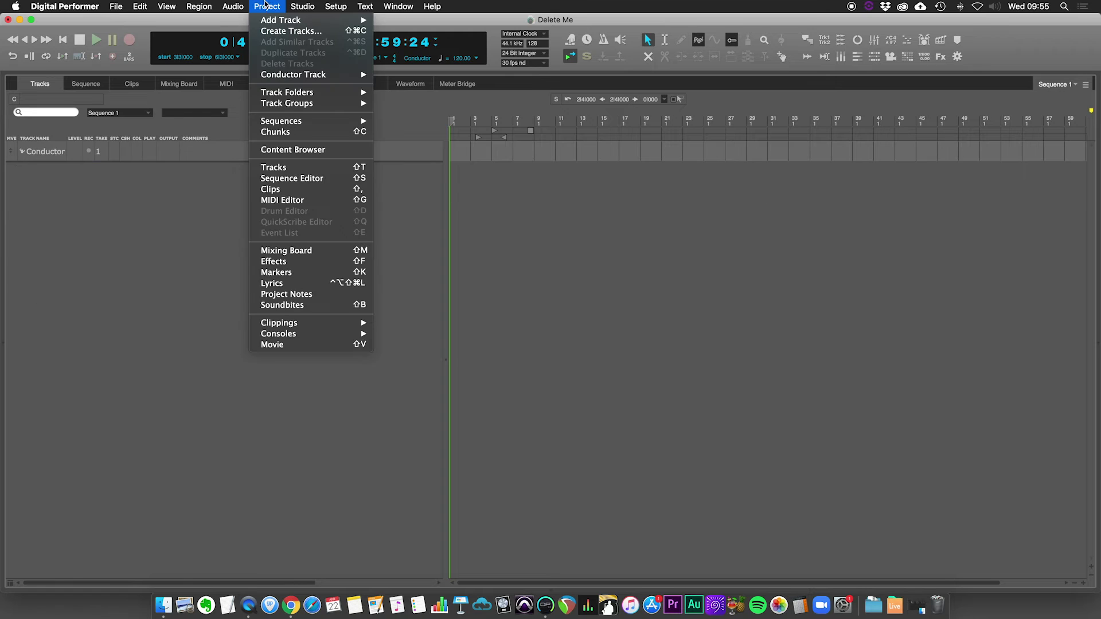
Add a new lone OB-Xd (stereo) instrument track, OB-Xd-1
mouse_move(261, 21)
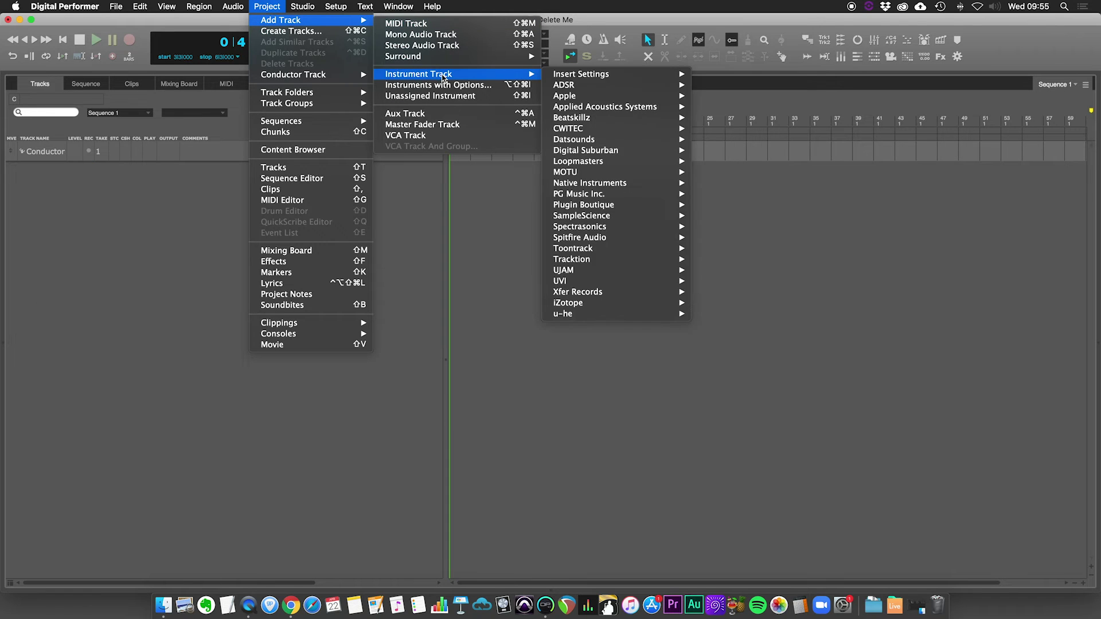
mouse_move(444, 75)
mouse_move(652, 153)
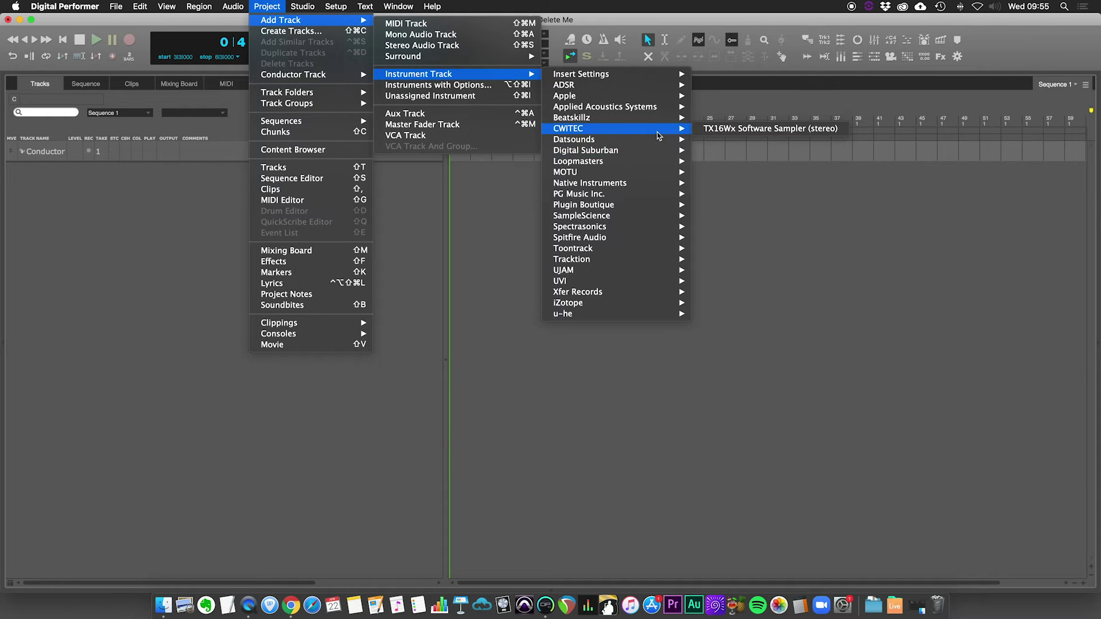
mouse_move(655, 121)
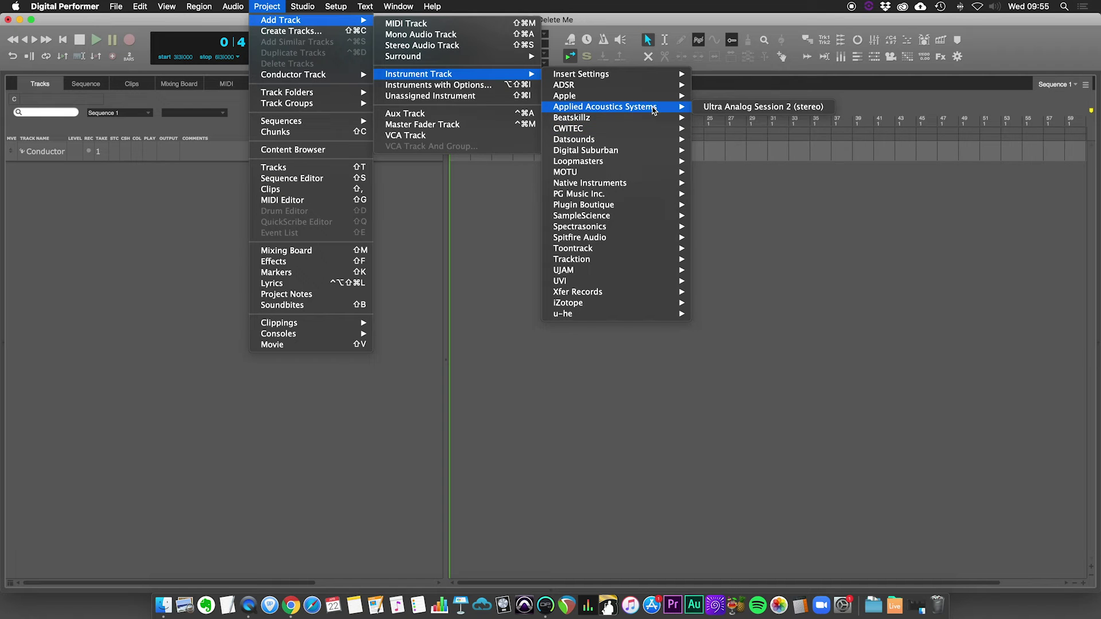
click(728, 139)
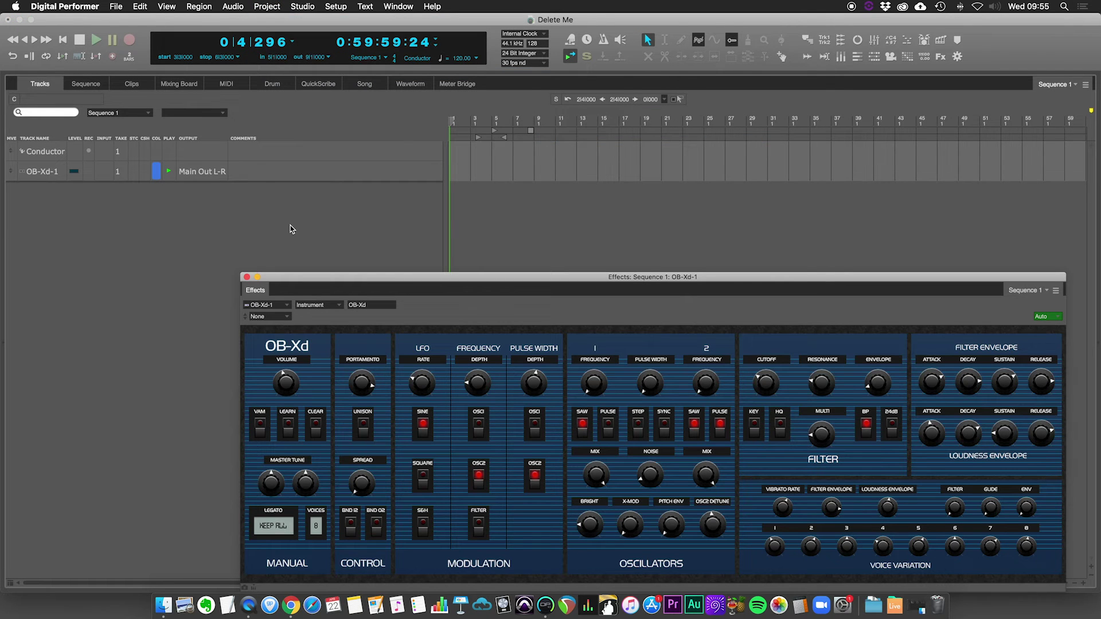
Add a MIDI-1 track below OB-Xd-1, initially outputting to Clarett 4Pre-1
click(280, 224)
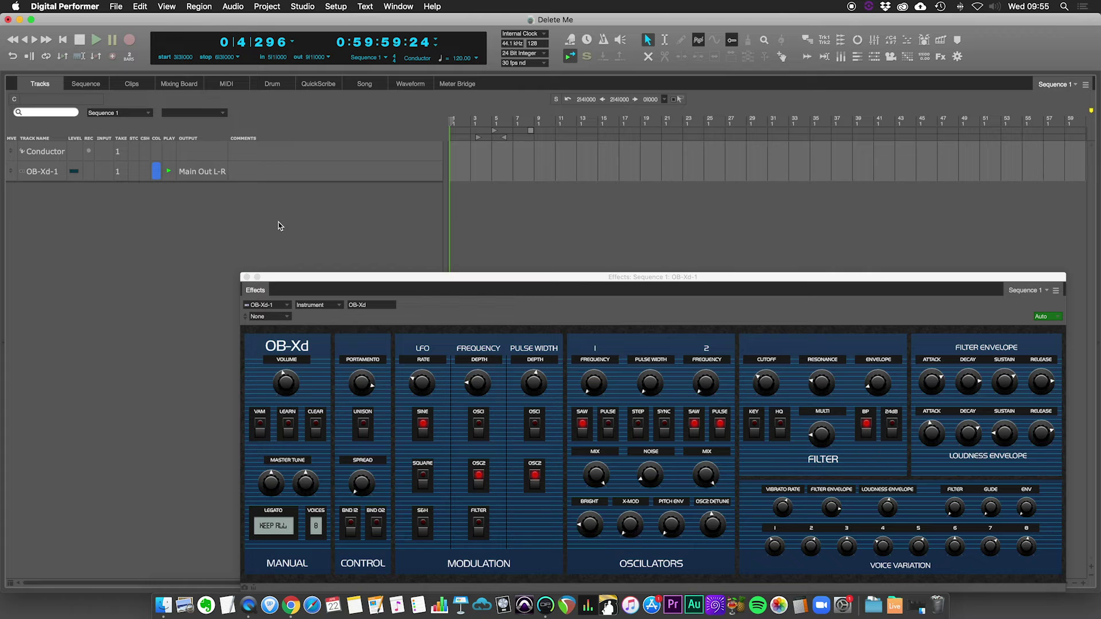
click(303, 6)
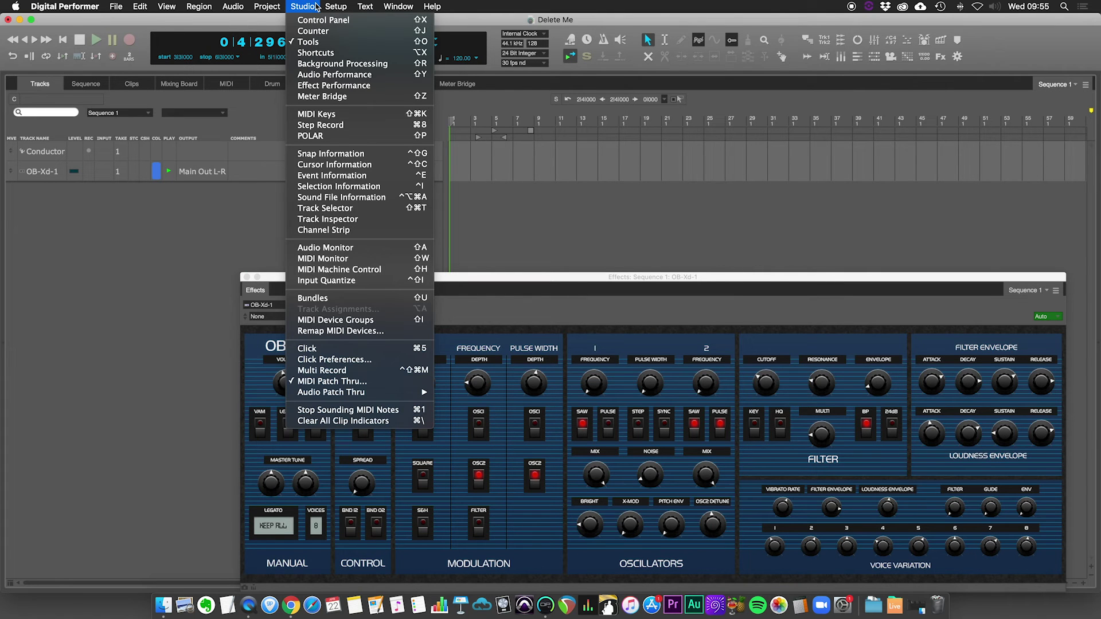
mouse_move(282, 6)
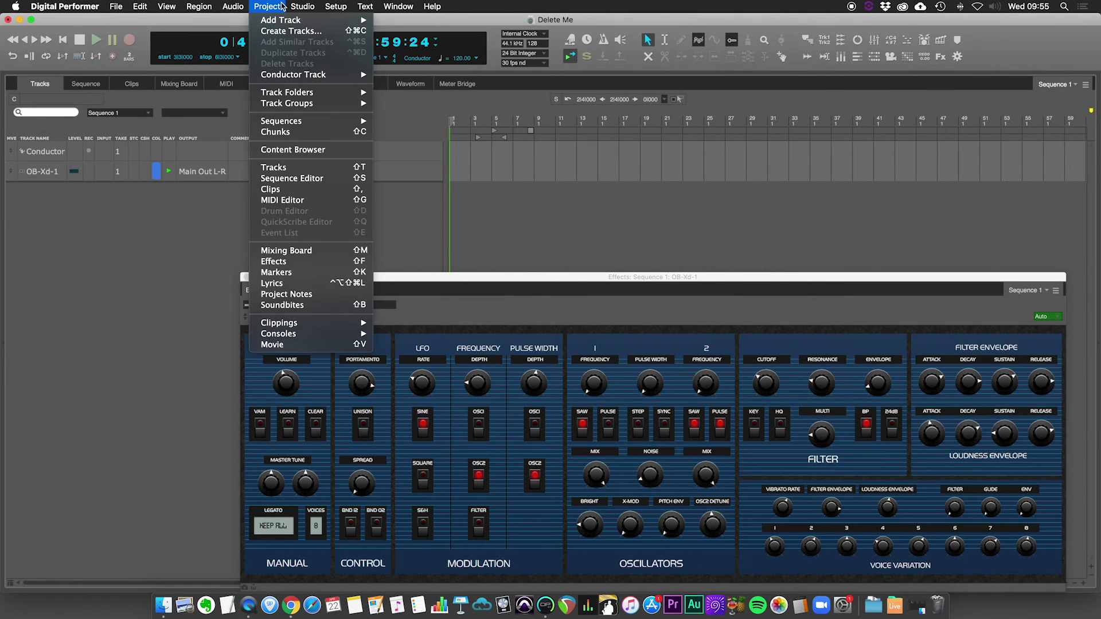
click(98, 170)
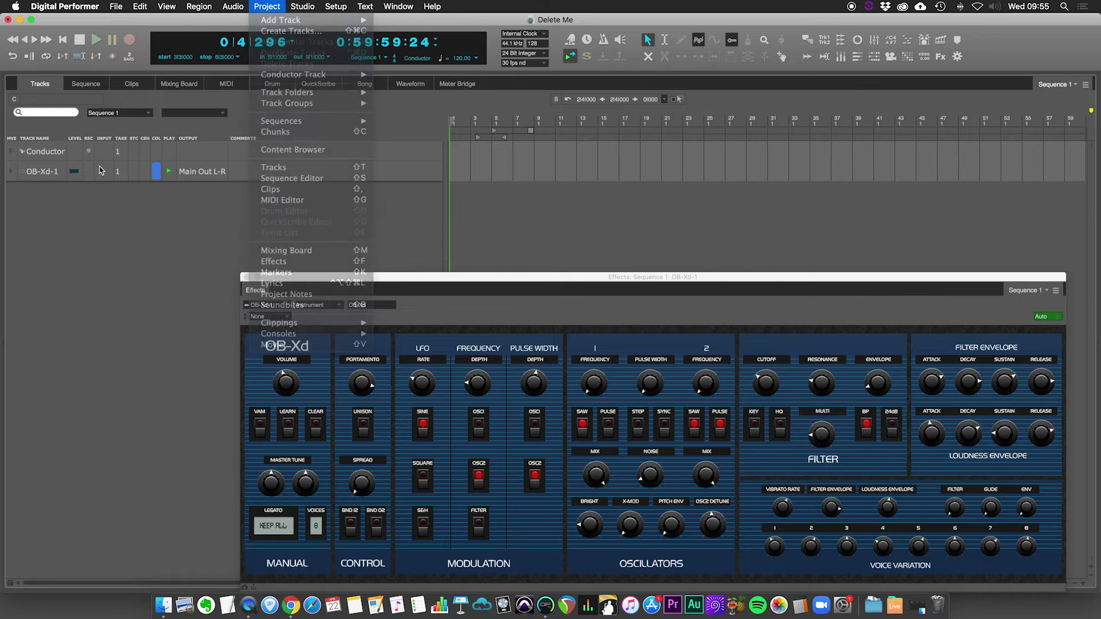
click(240, 4)
mouse_move(267, 6)
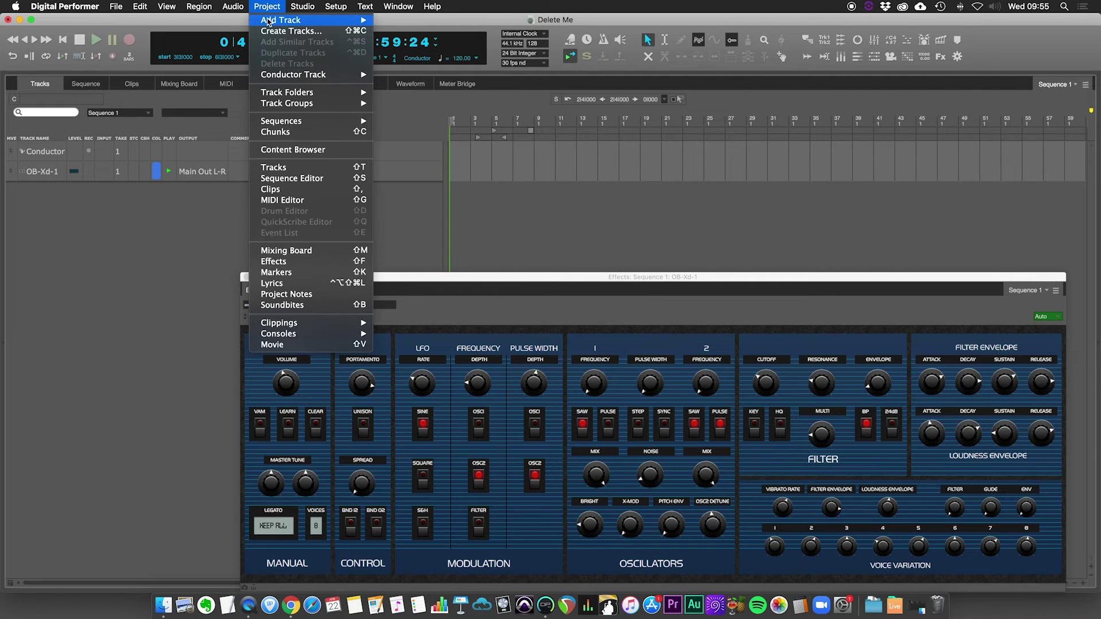
mouse_move(348, 21)
click(393, 24)
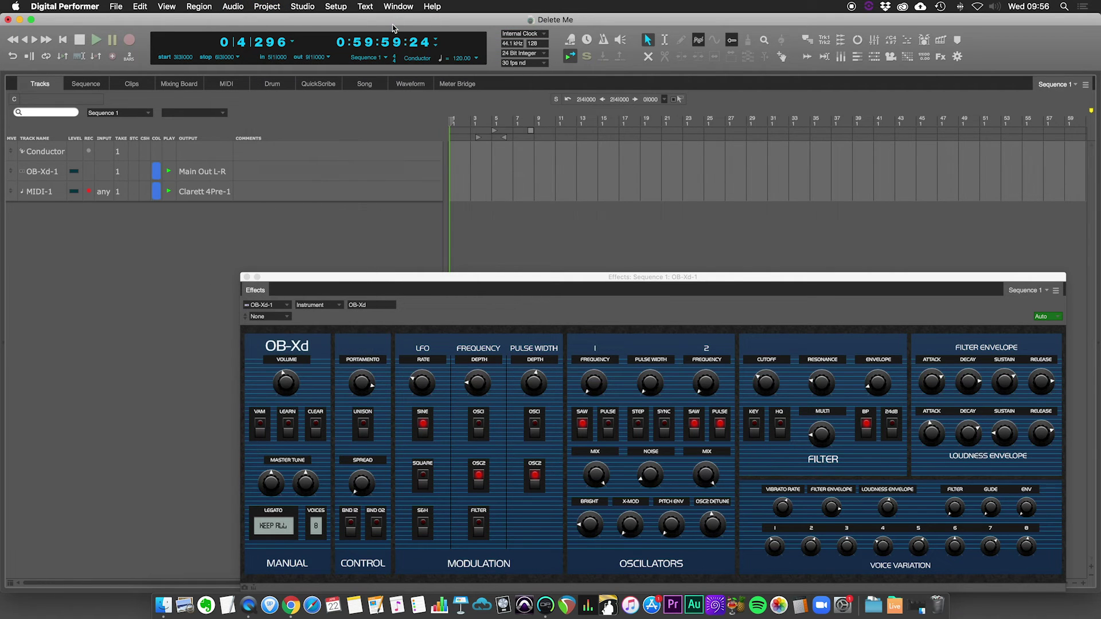
Route MIDI-1's output to OB-Xd-1-1 and start recording MIDI on that track
click(211, 192)
mouse_move(221, 166)
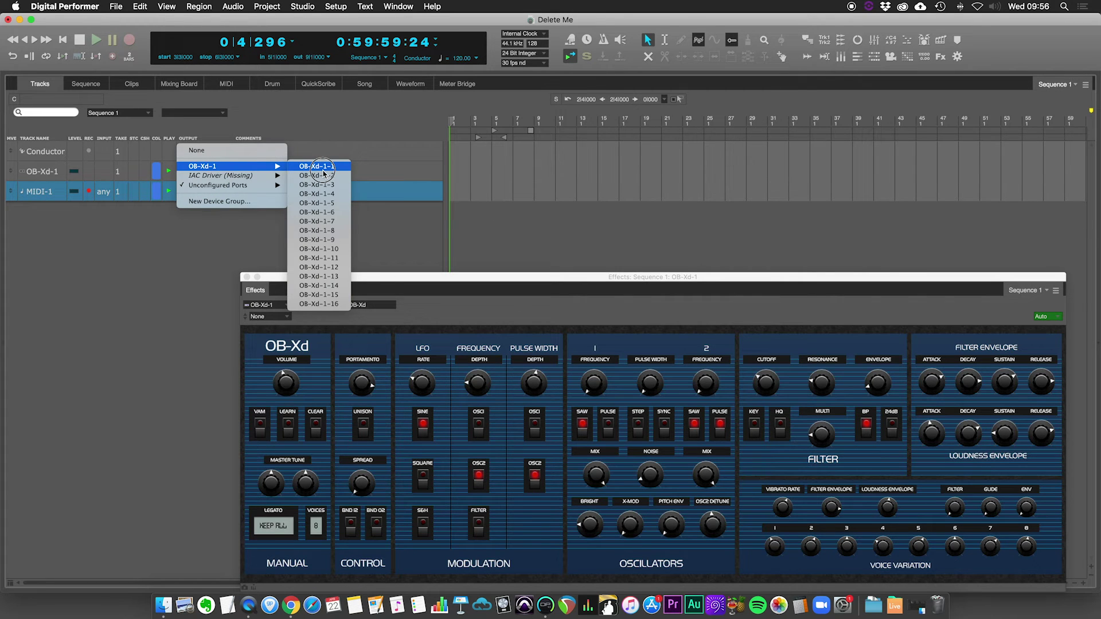
click(321, 166)
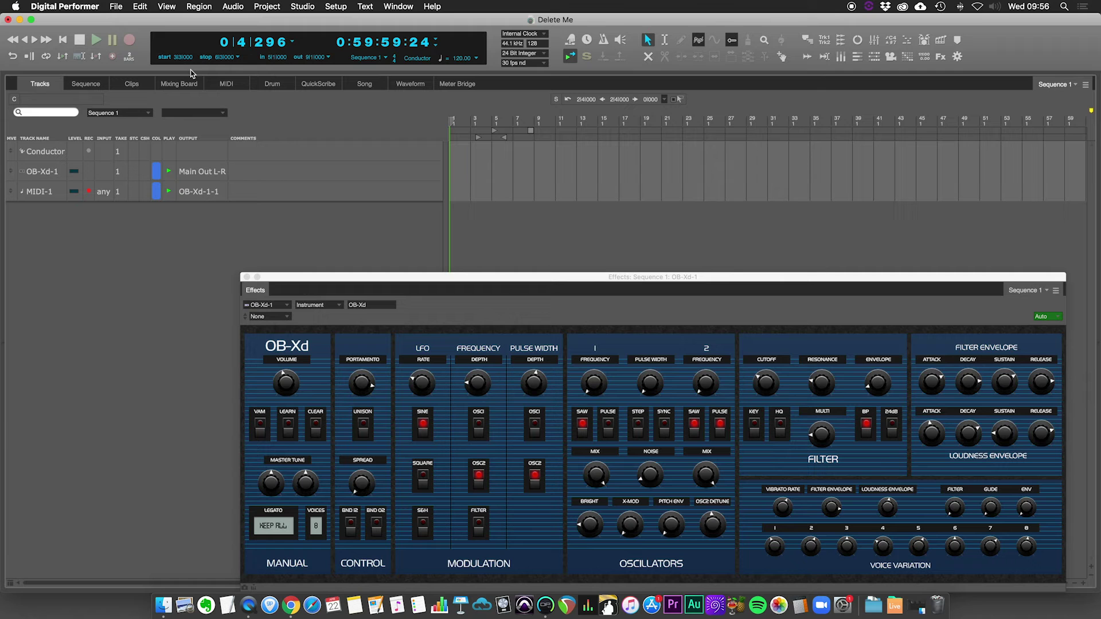
click(130, 40)
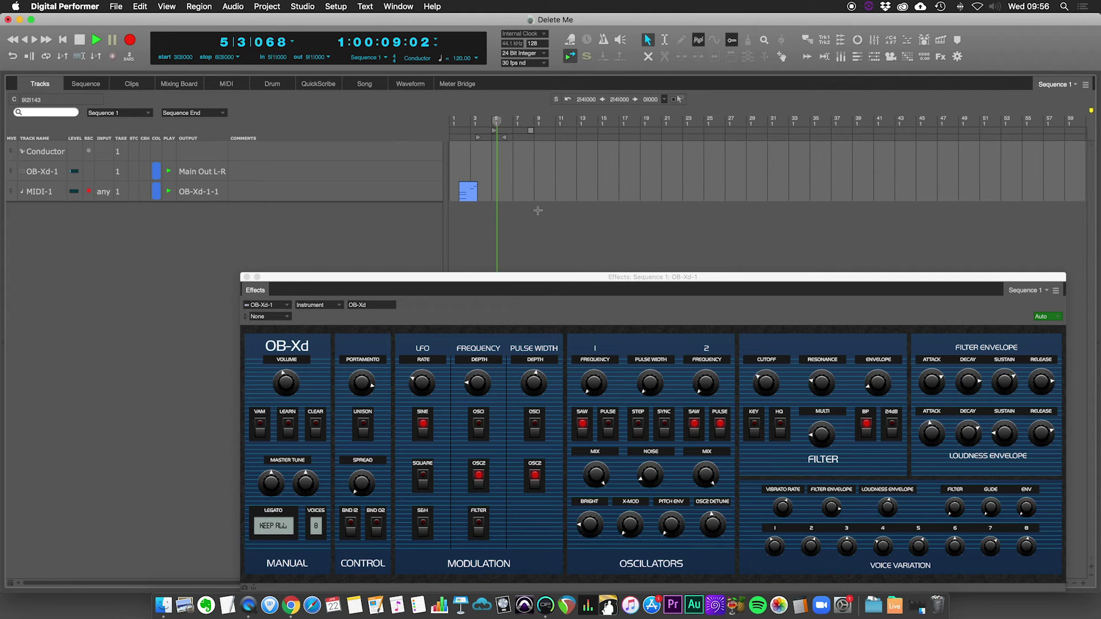
Stop recording, keep MIDI-1 routed to OB-Xd-1-1, and bring up the OB-Xd-1 synth panel
key(space)
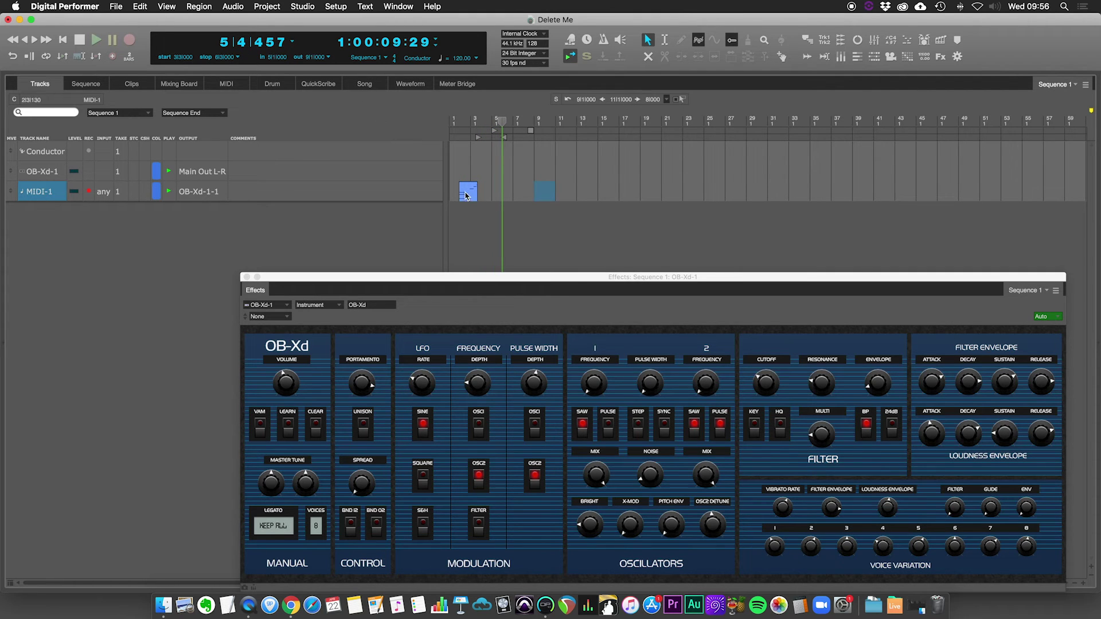
click(196, 192)
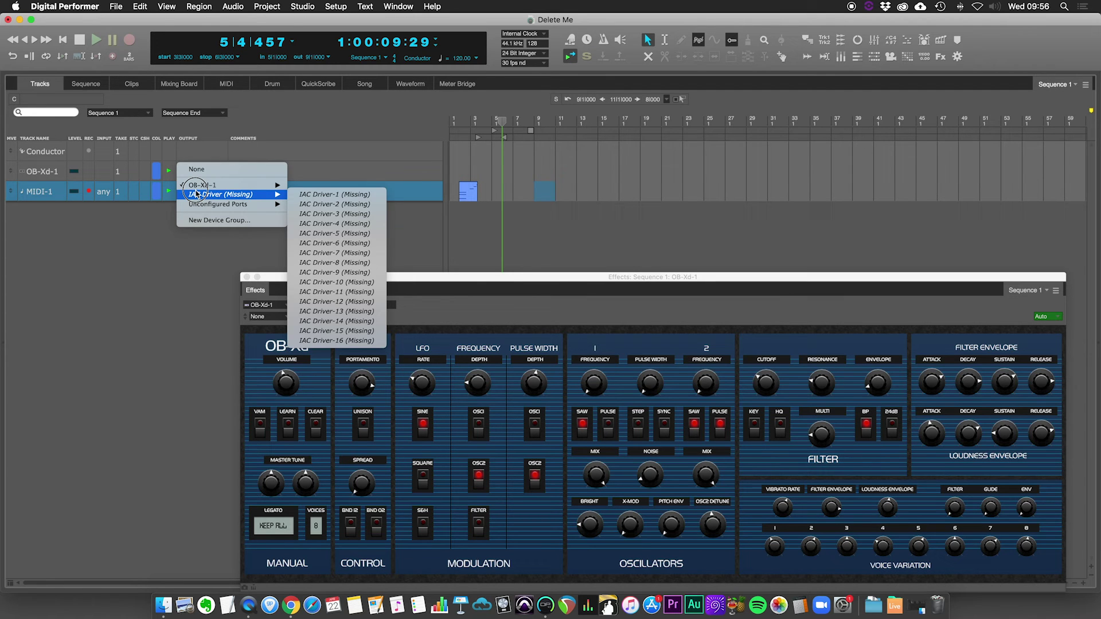
click(207, 185)
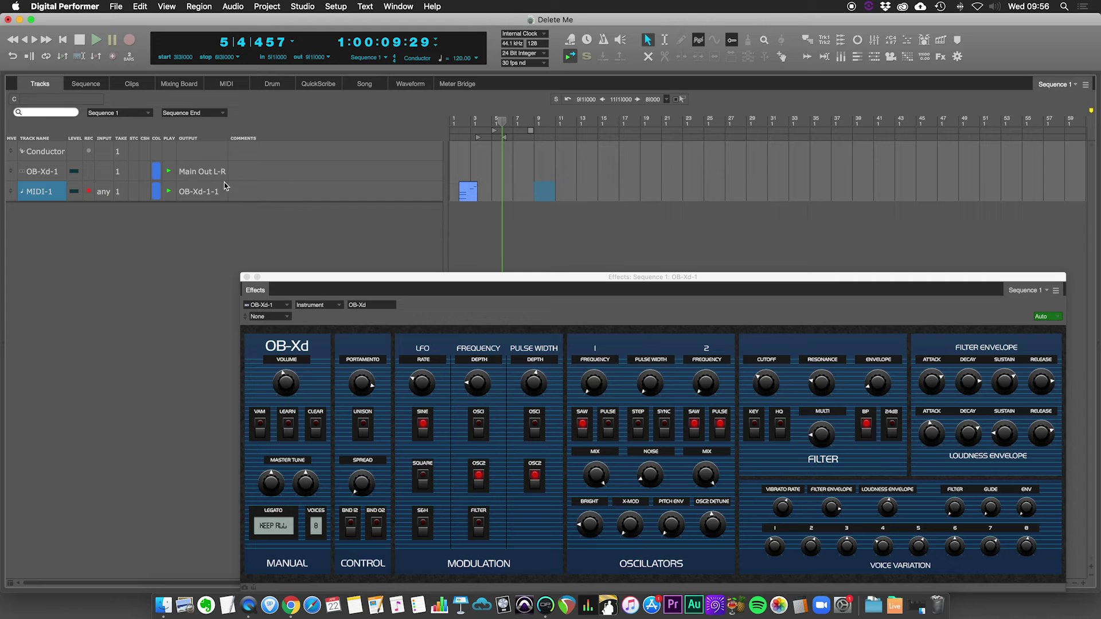
click(50, 173)
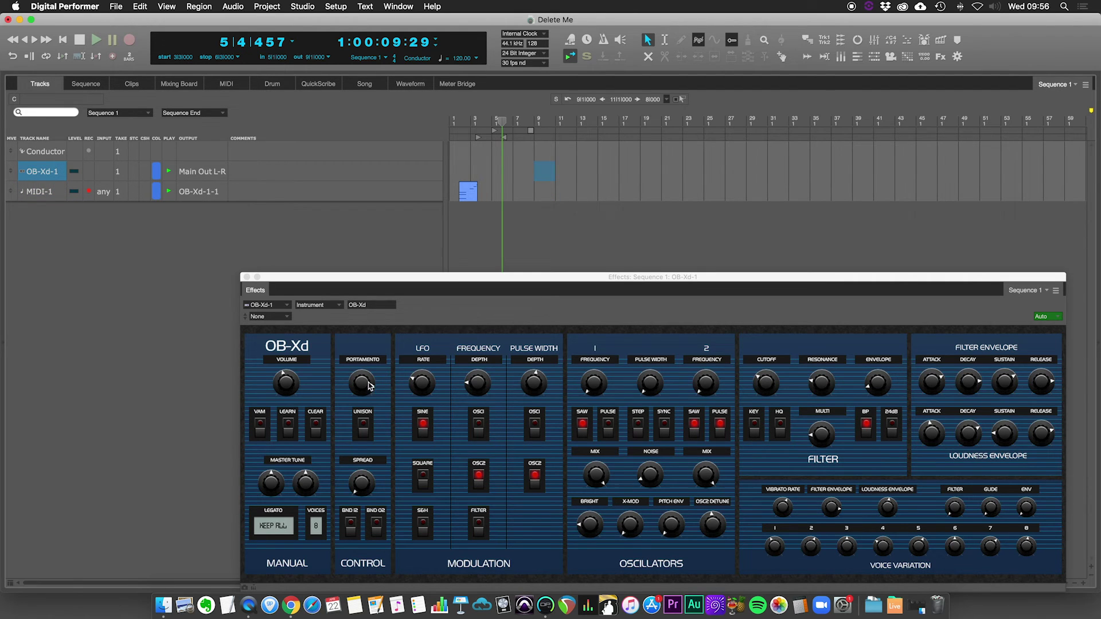
click(369, 514)
In the Mixing Board, open the effect chooser for OB-Xd-1's empty Insert B
click(184, 83)
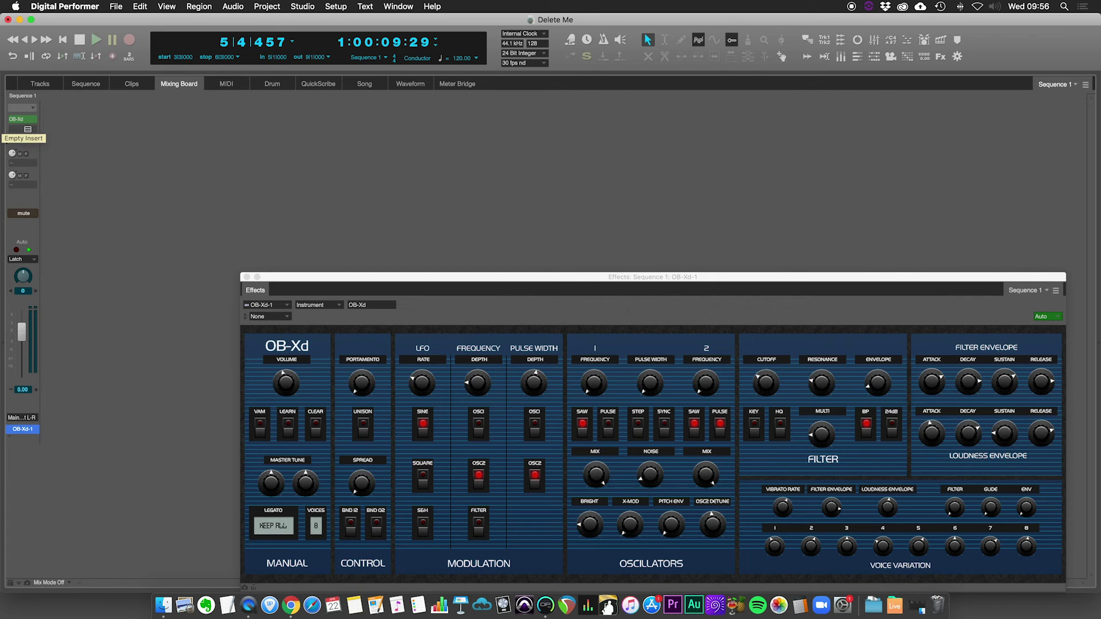
drag(100, 23, 104, 22)
click(25, 131)
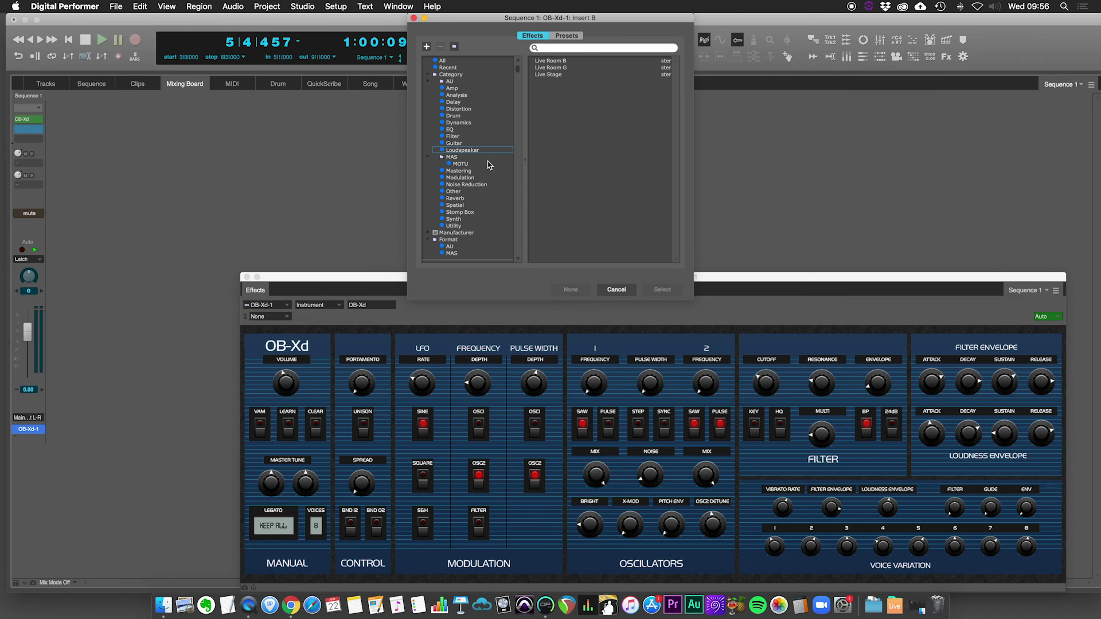
Insert the Plate effect from the Reverb category on OB-Xd-1's Insert B
click(462, 198)
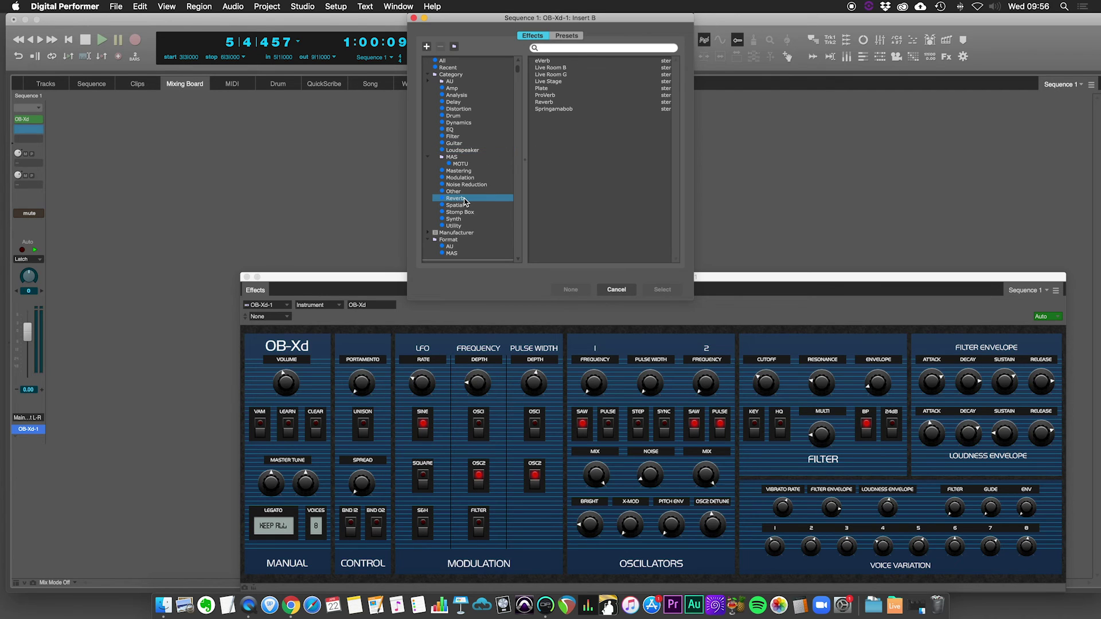
click(568, 89)
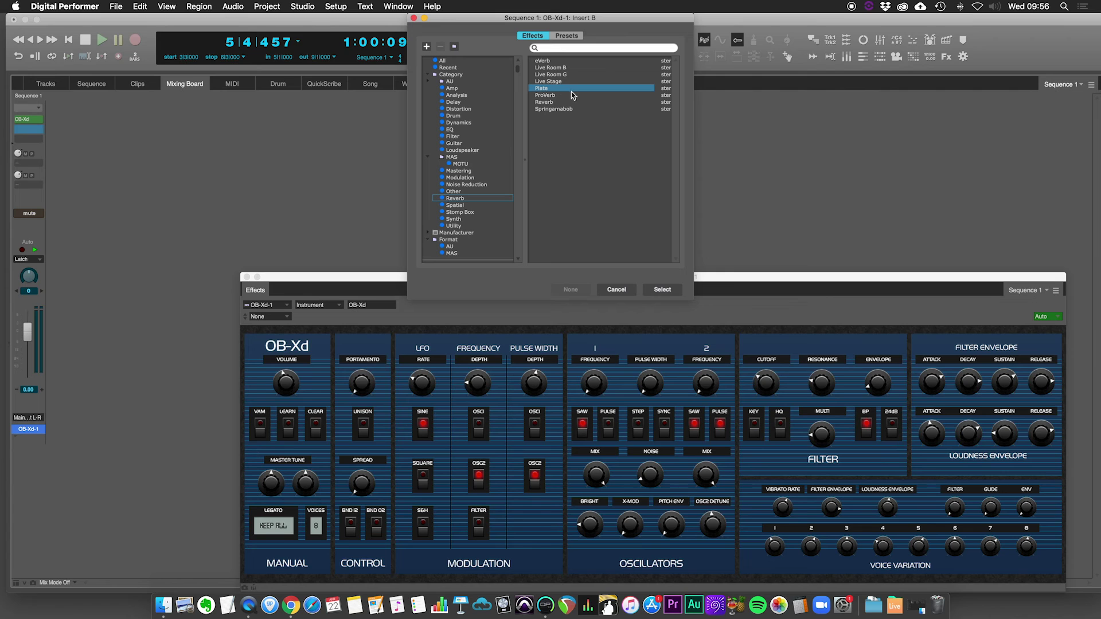
click(663, 290)
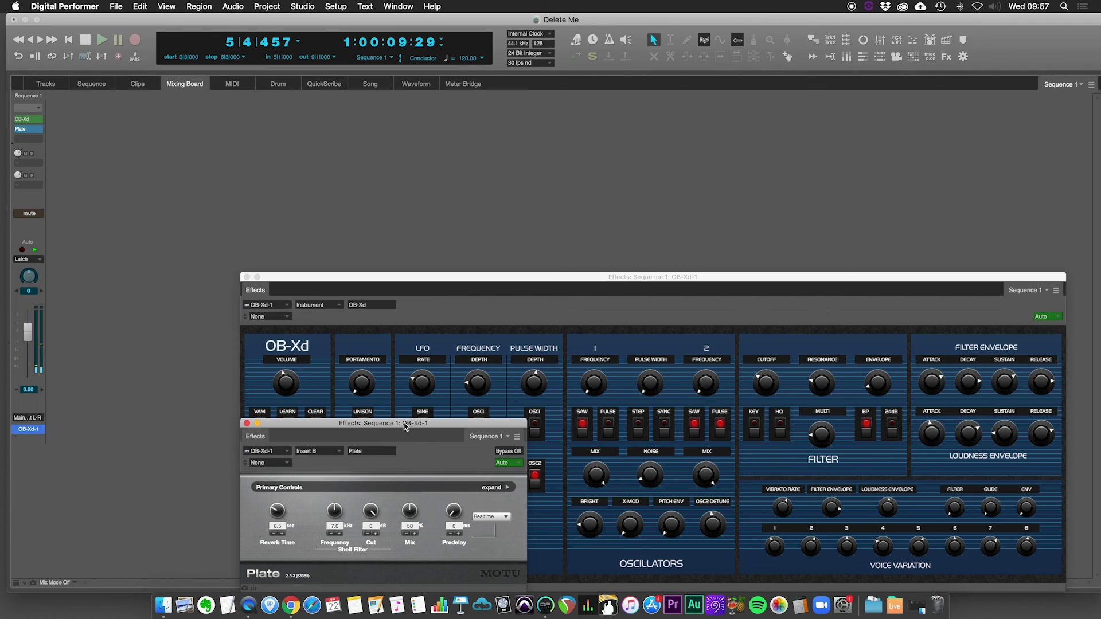
Move the Plate reverb window up off the synth controls and return to the Tracks view
drag(405, 427, 410, 247)
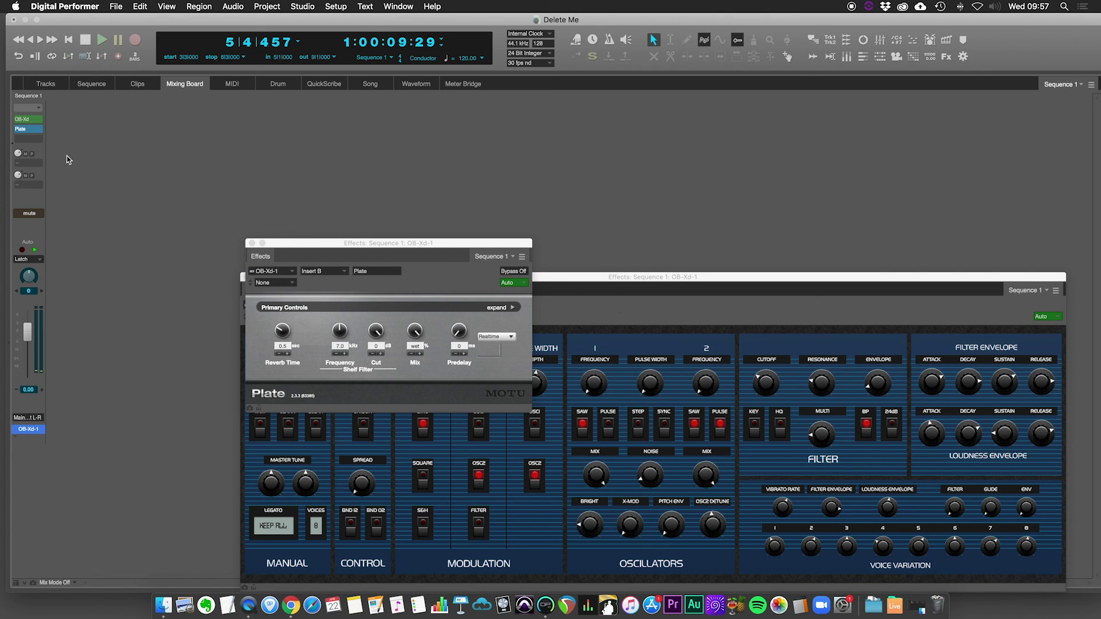
click(48, 84)
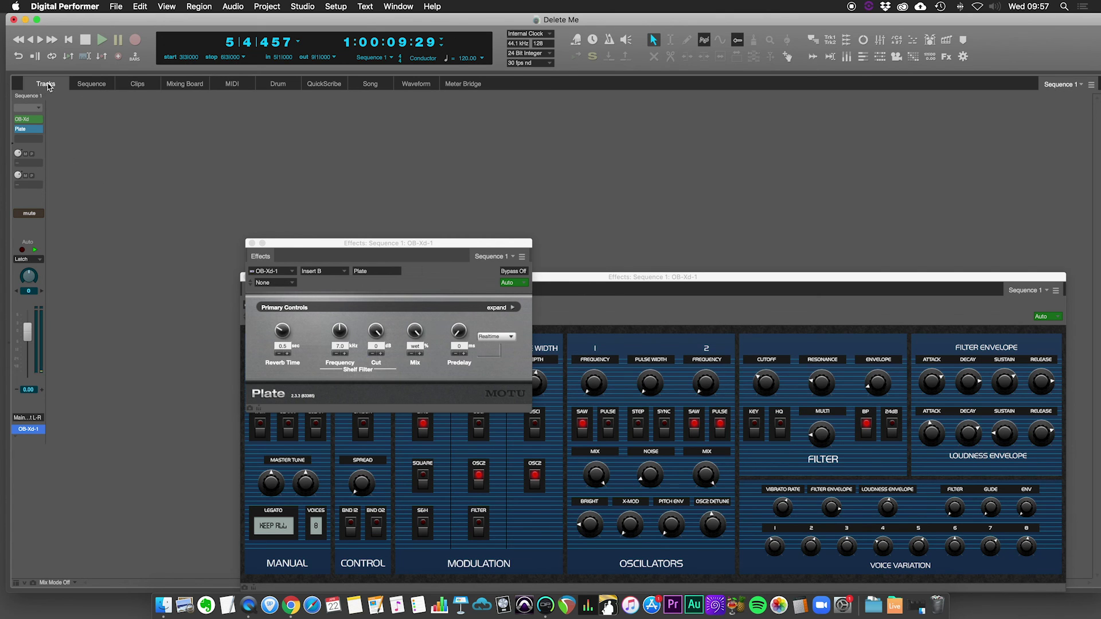